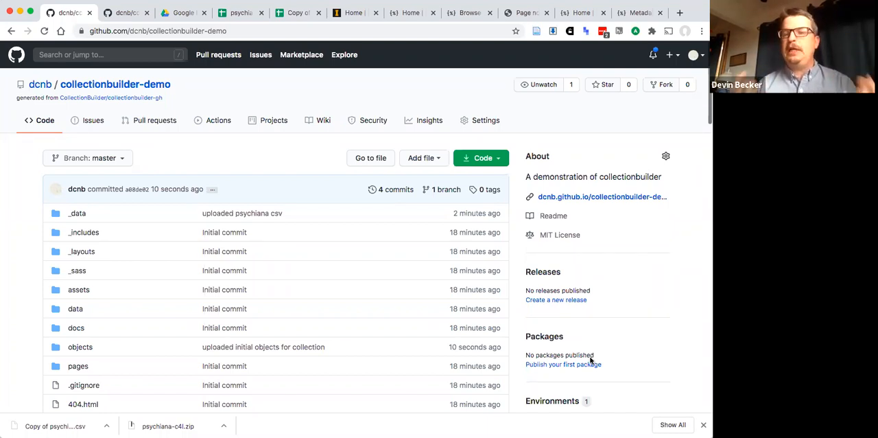
- Refresh the collectionbuilder-demo repository page and open its _config.yml file for editing
{"action": "key", "text": "super+r"}
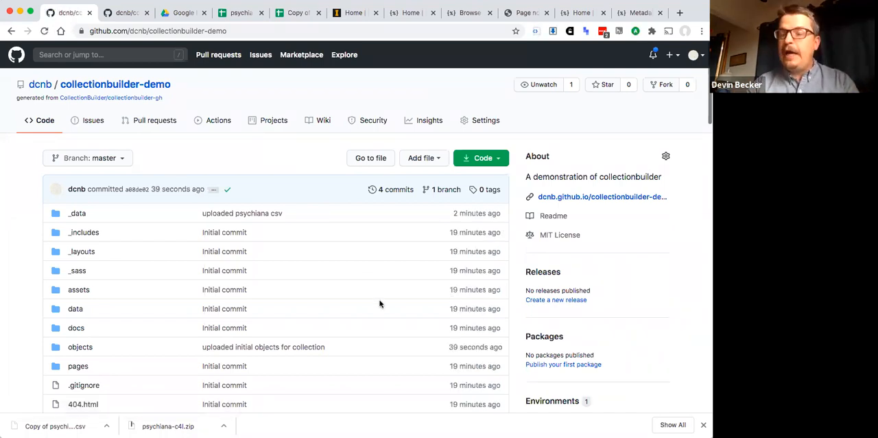
{"action": "scroll", "coordinate": [380, 304], "scroll_direction": "down", "scroll_amount": 2}
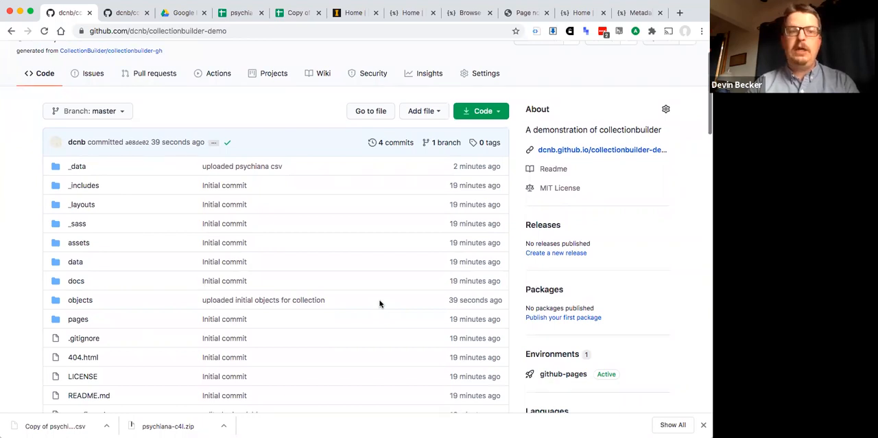
{"action": "scroll", "coordinate": [380, 303], "scroll_direction": "down", "scroll_amount": 4}
{"action": "scroll", "coordinate": [380, 303], "scroll_direction": "up", "scroll_amount": 6}
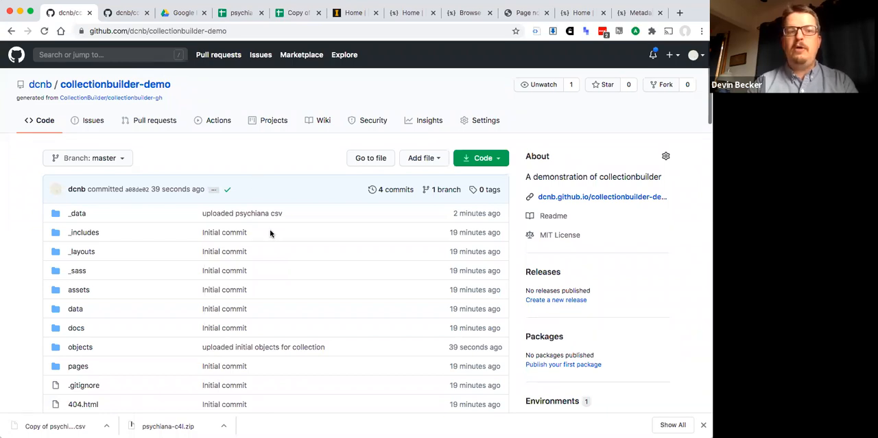
{"action": "scroll", "coordinate": [270, 233], "scroll_direction": "down", "scroll_amount": 8}
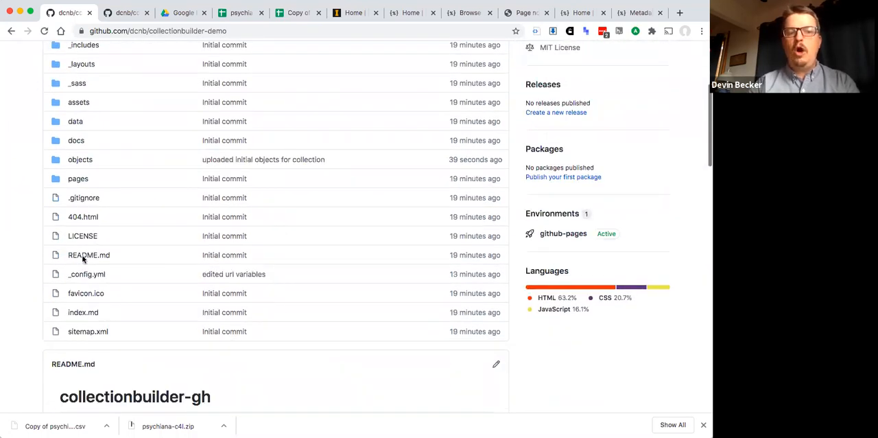
{"action": "left_click", "coordinate": [83, 274]}
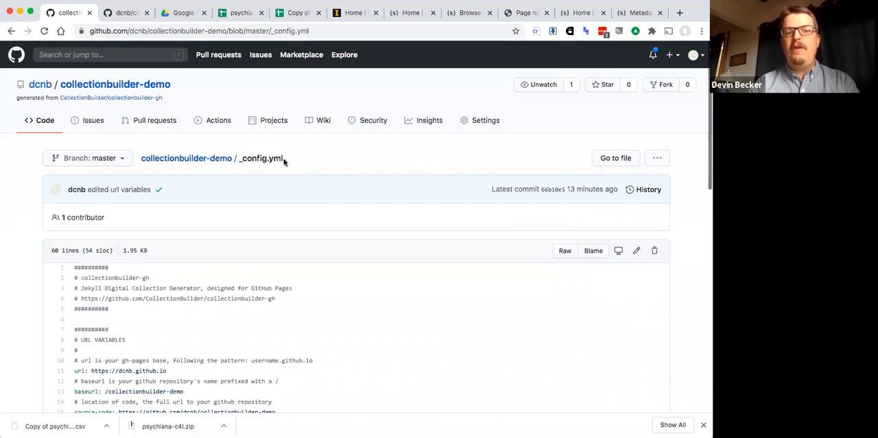
{"action": "scroll", "coordinate": [284, 161], "scroll_direction": "down", "scroll_amount": 3}
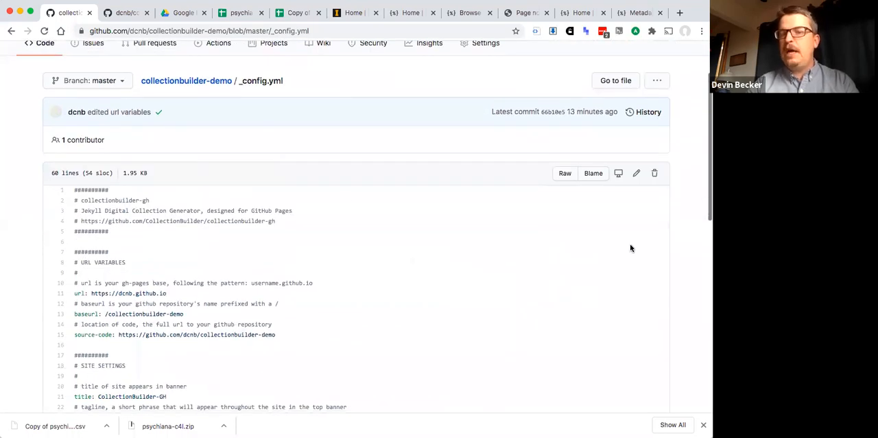
{"action": "scroll", "coordinate": [109, 281], "scroll_direction": "down", "scroll_amount": 2}
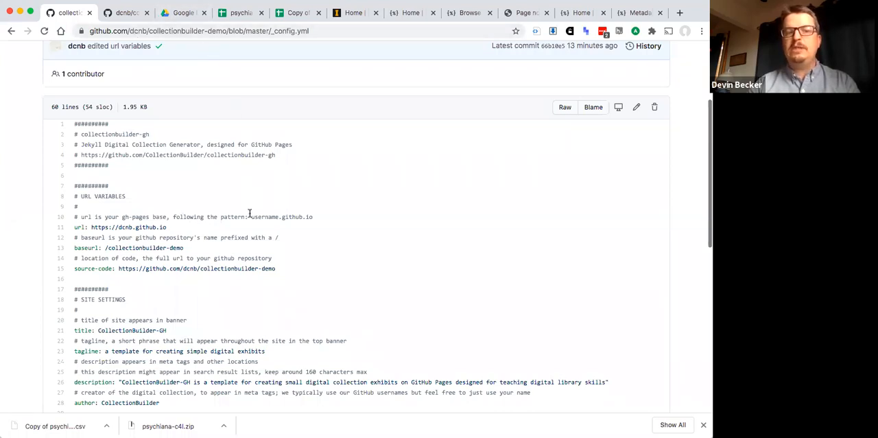
{"action": "scroll", "coordinate": [431, 254], "scroll_direction": "up", "scroll_amount": 2}
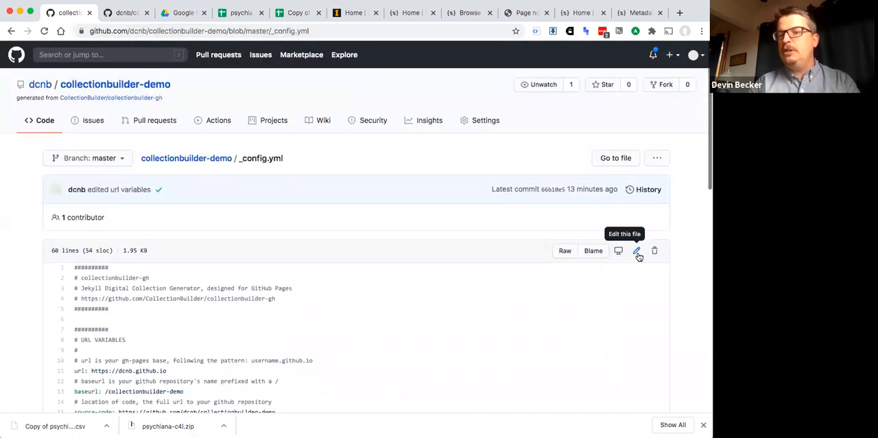
{"action": "left_click", "coordinate": [638, 253]}
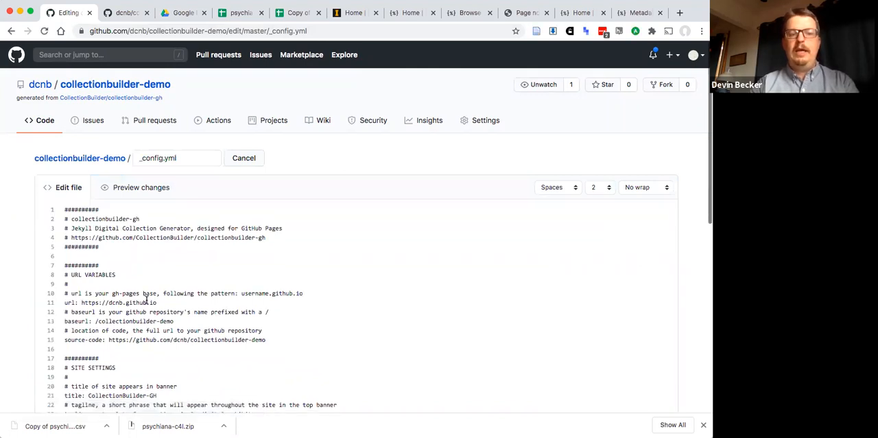
- Change the site title in the site settings of _config.yml to "Psychiana Demo"
{"action": "scroll", "coordinate": [95, 278], "scroll_direction": "down", "scroll_amount": 3}
{"action": "scroll", "coordinate": [95, 278], "scroll_direction": "up", "scroll_amount": 3}
{"action": "scroll", "coordinate": [96, 278], "scroll_direction": "down", "scroll_amount": 3}
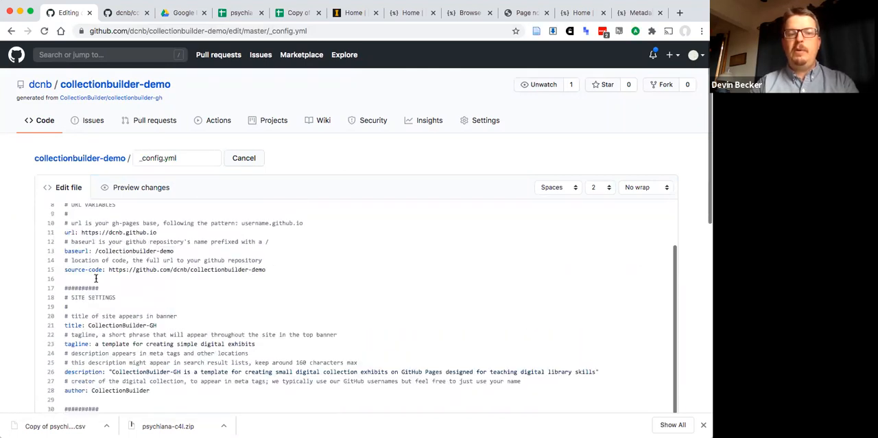
{"action": "scroll", "coordinate": [92, 256], "scroll_direction": "down", "scroll_amount": 1}
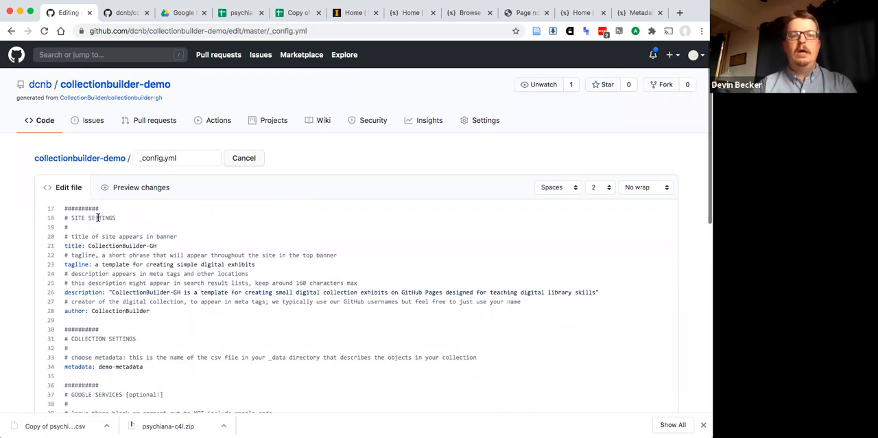
{"action": "left_click_drag", "start_coordinate": [157, 246], "coordinate": [88, 245]}
{"action": "type", "text": "Ps"}
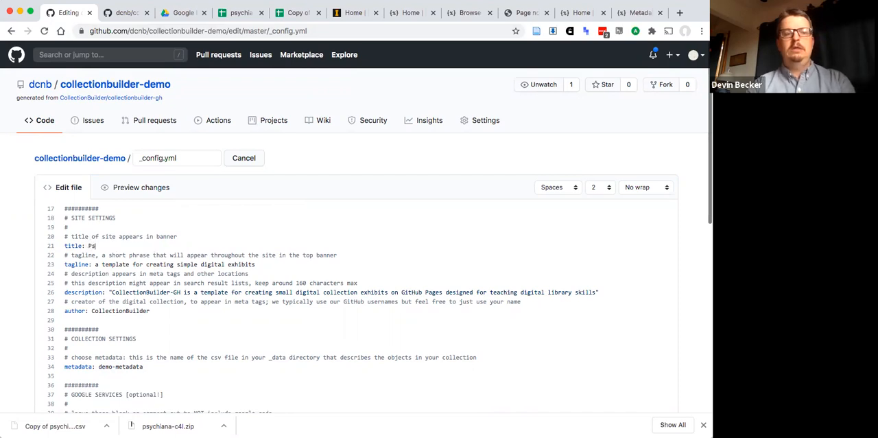
{"action": "type", "text": "ychiana Demo"}
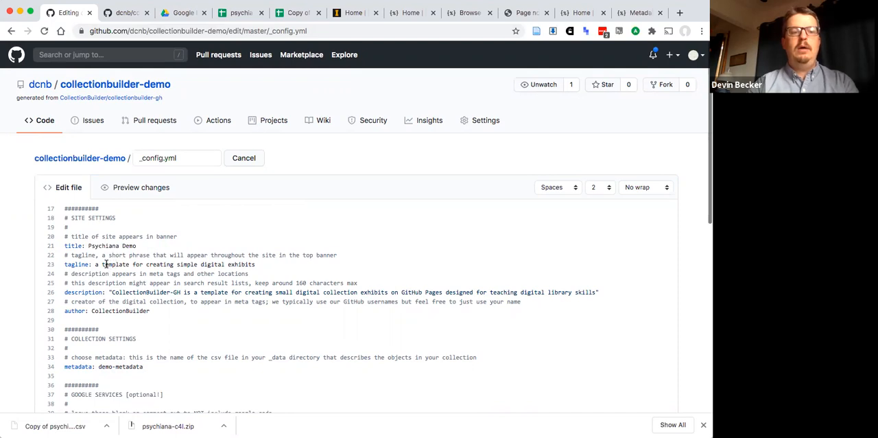
- Replace the tagline value with "Materials related to the Psychiana religion popular in the 1930s and 40s"
{"action": "left_click_drag", "start_coordinate": [102, 264], "coordinate": [157, 254]}
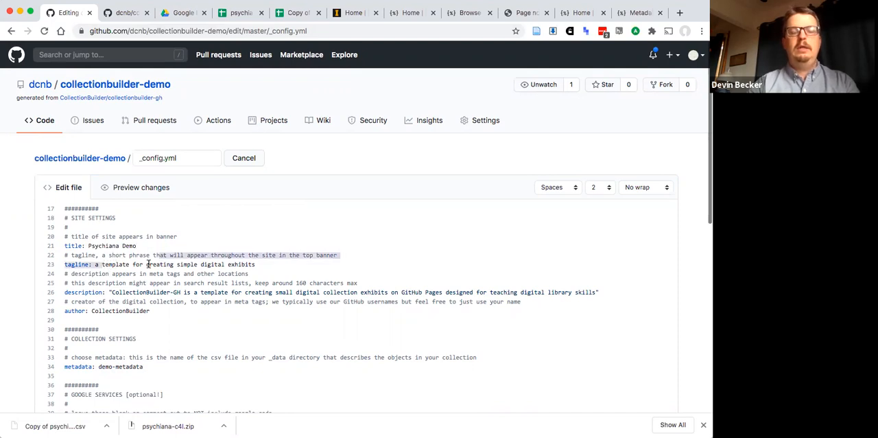
{"action": "left_click", "coordinate": [145, 264]}
{"action": "left_click", "coordinate": [259, 264]}
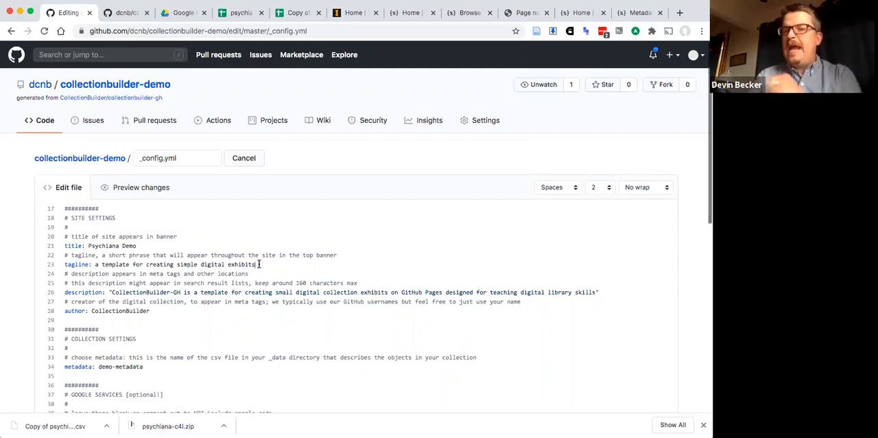
{"action": "left_click_drag", "start_coordinate": [259, 264], "coordinate": [93, 264]}
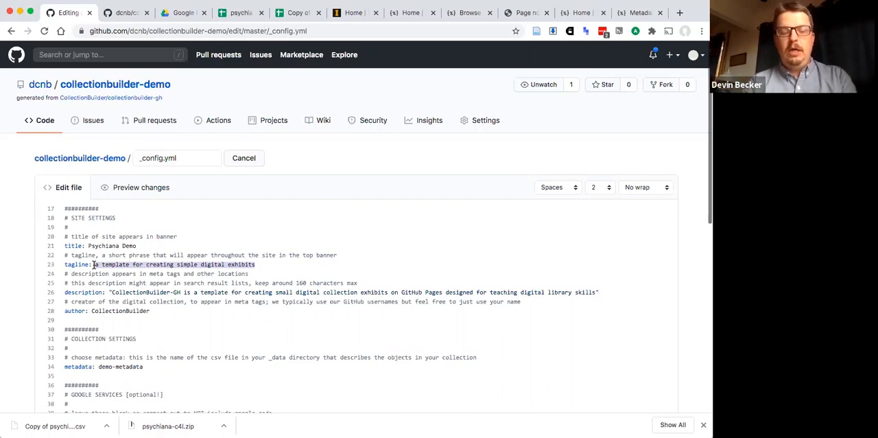
{"action": "type", "text": "Marerials "}
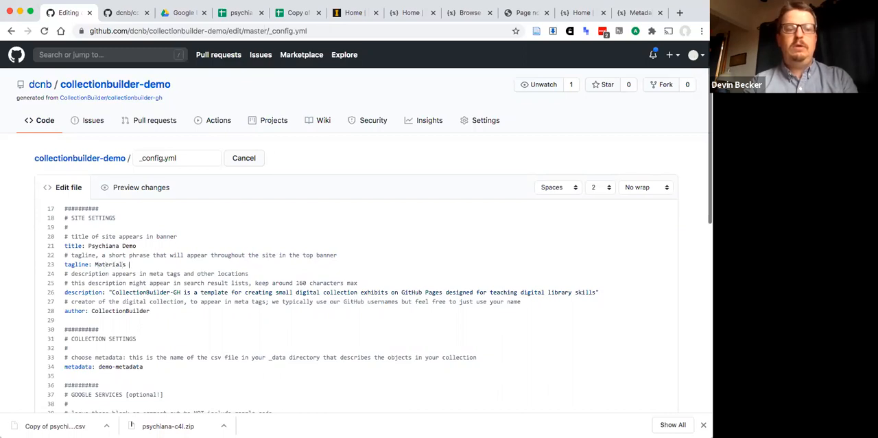
{"action": "type", "text": "related to t"}
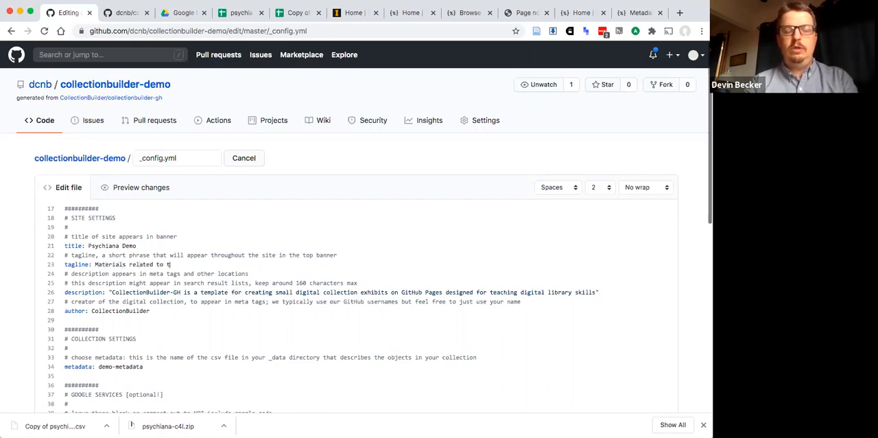
{"action": "type", "text": "he Psychiana"}
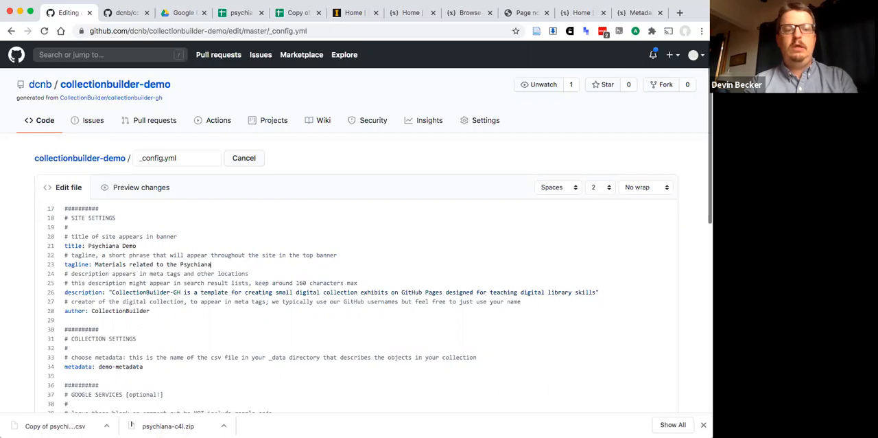
{"action": "type", "text": " religion"}
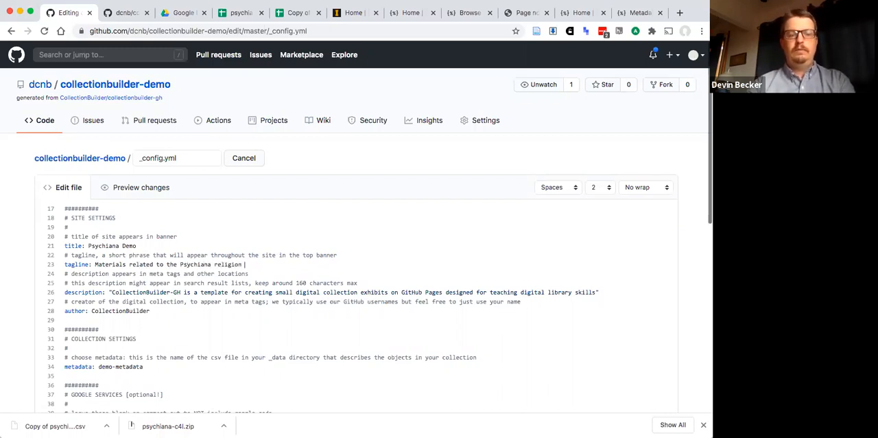
{"action": "type", "text": " popular in the 1930s and 40s"}
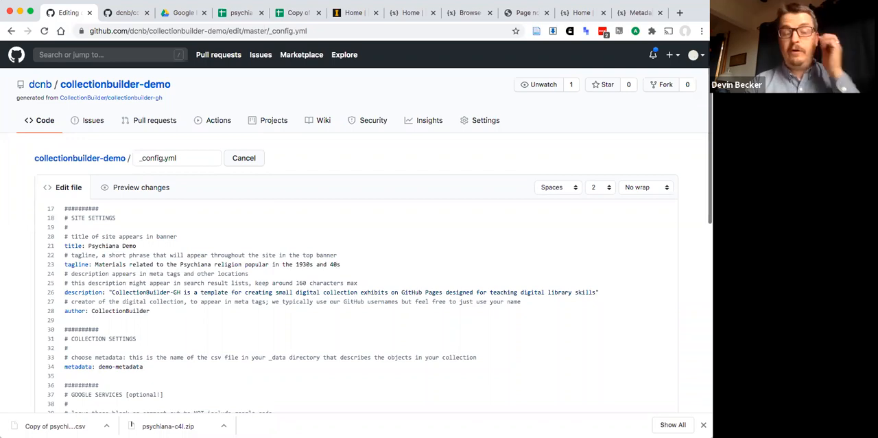
{"action": "type", "text": "."}
{"action": "key", "text": "BackSpace"}
- Replace the quoted description with "This collection inlcudes audio, textual, and image files from the Psychiana collection at the University of Idaho Library."
{"action": "scroll", "coordinate": [119, 300], "scroll_direction": "down", "scroll_amount": 2}
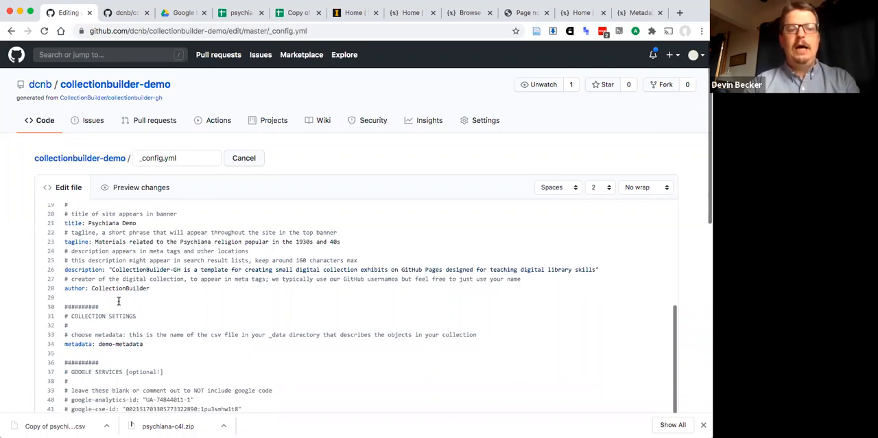
{"action": "scroll", "coordinate": [119, 301], "scroll_direction": "down", "scroll_amount": 1}
{"action": "left_click_drag", "start_coordinate": [111, 253], "coordinate": [597, 255]}
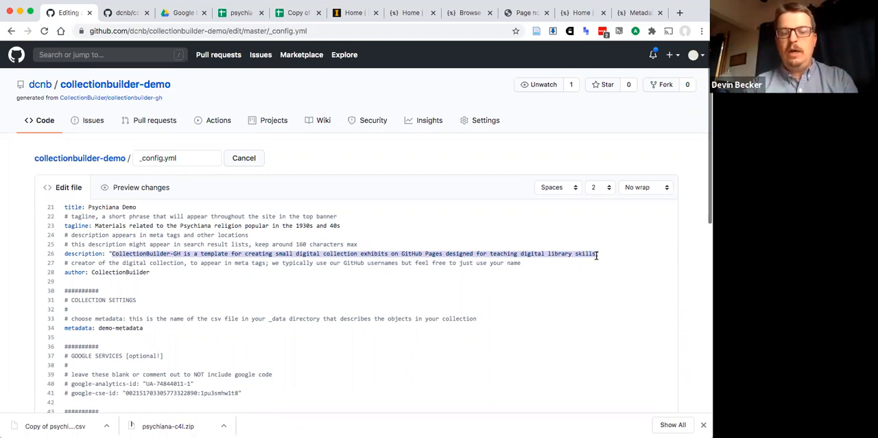
{"action": "key", "text": "BackSpace"}
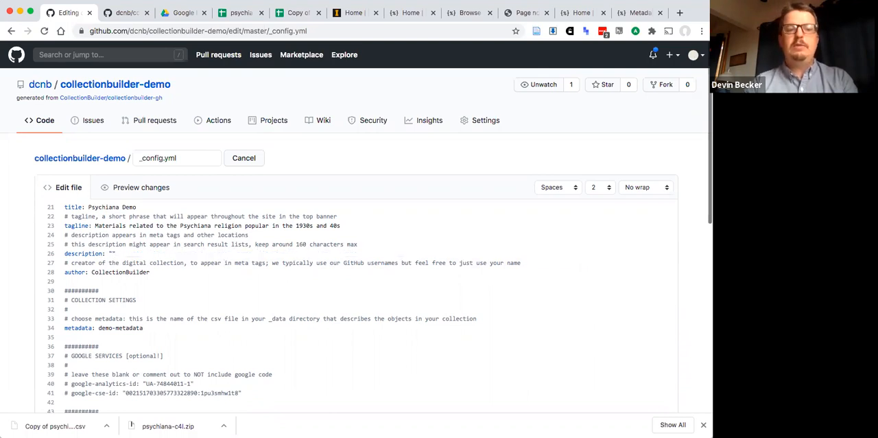
{"action": "type", "text": "This collection "}
{"action": "type", "text": "inlcudes "}
{"action": "type", "text": "audio"}
{"action": "type", "text": ", textual, and "}
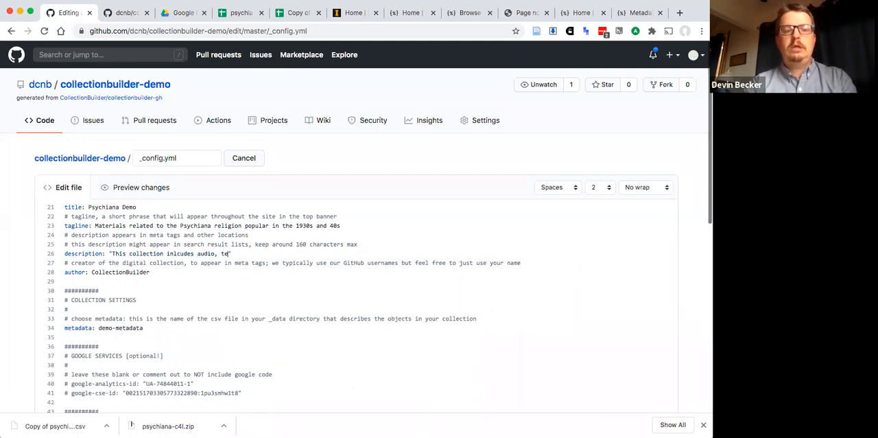
{"action": "type", "text": "image"}
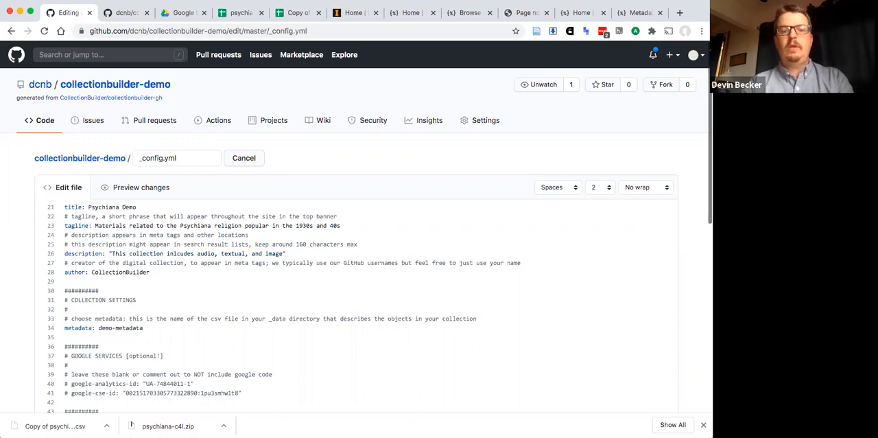
{"action": "type", "text": " files from"}
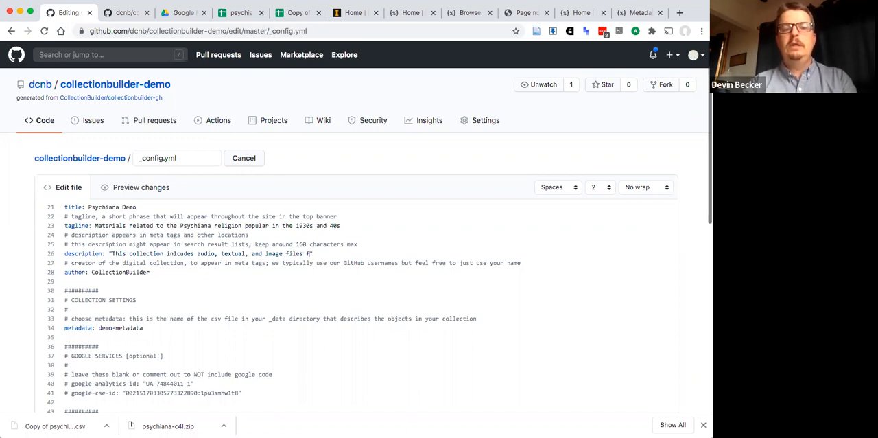
{"action": "type", "text": " the Psychiana co"}
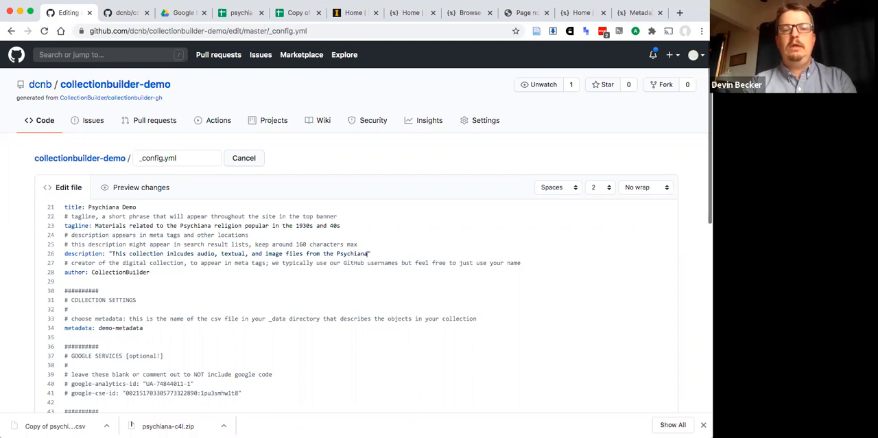
{"action": "type", "text": "llection at the Univers"}
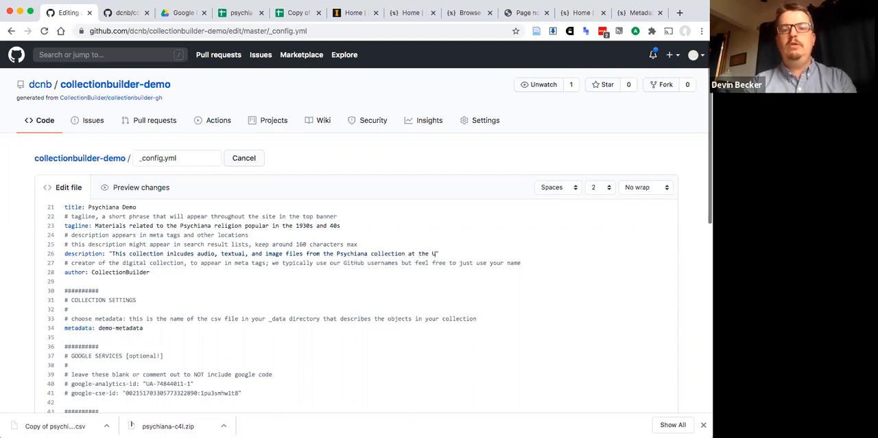
{"action": "type", "text": "ity of Idaho Librar"}
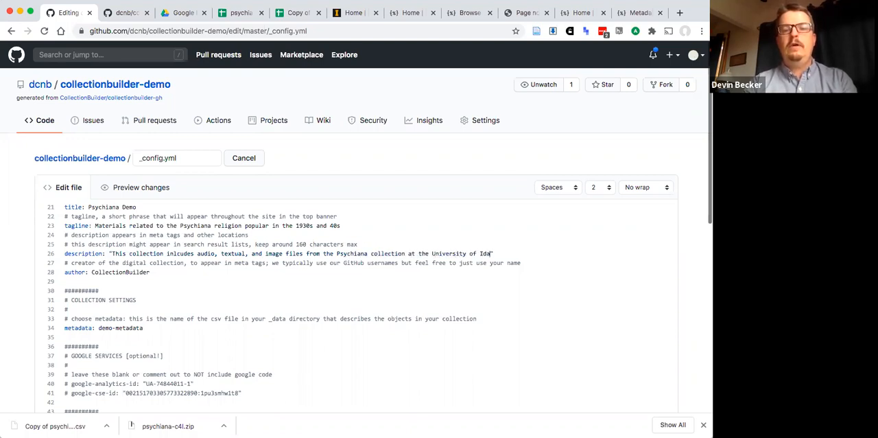
{"action": "type", "text": "y."}
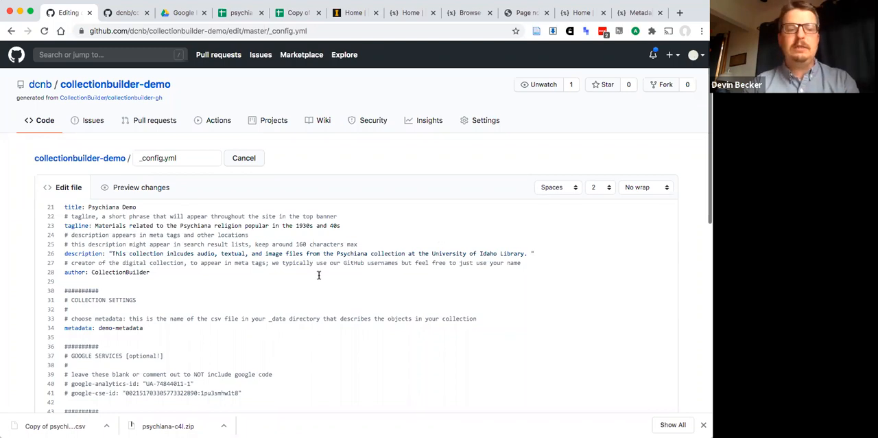
- Replace the author value in the site settings of _config.yml with the GitHub username "dcnb"
{"action": "double_click", "coordinate": [127, 271]}
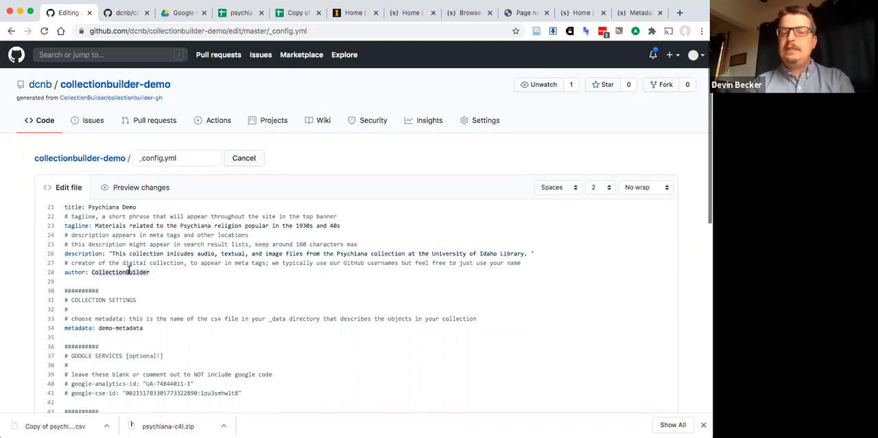
{"action": "scroll", "coordinate": [128, 270], "scroll_direction": "up", "scroll_amount": 1}
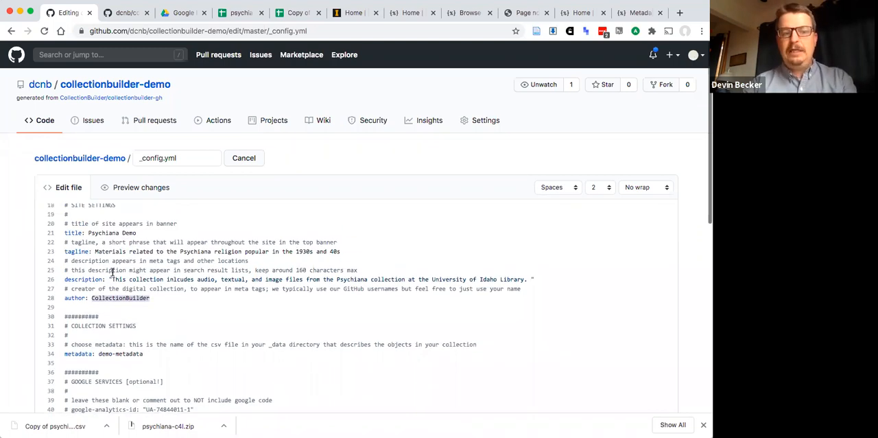
{"action": "scroll", "coordinate": [80, 282], "scroll_direction": "up", "scroll_amount": 2}
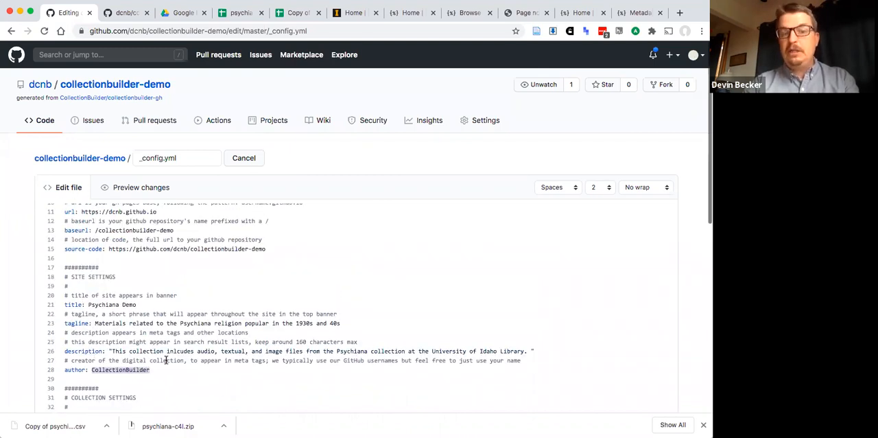
{"action": "scroll", "coordinate": [166, 361], "scroll_direction": "down", "scroll_amount": 2}
{"action": "type", "text": "dcn"}
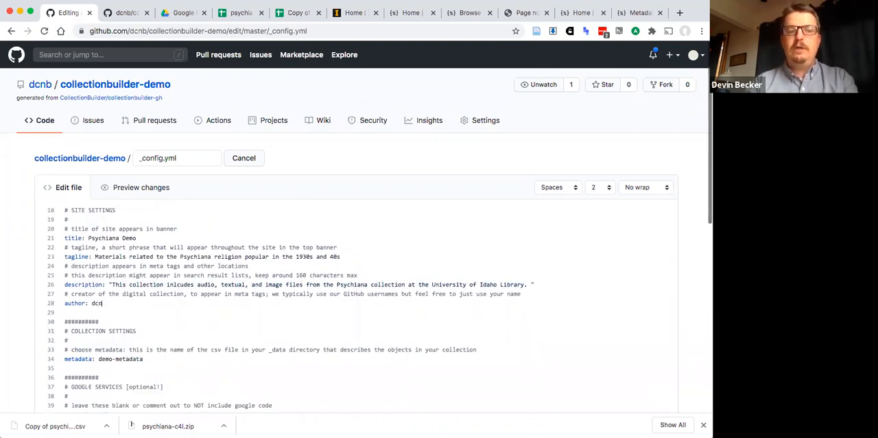
{"action": "type", "text": "b"}
- Change the metadata value in the collection settings of _config.yml to "psychiana"
{"action": "scroll", "coordinate": [356, 305], "scroll_direction": "down", "scroll_amount": 2}
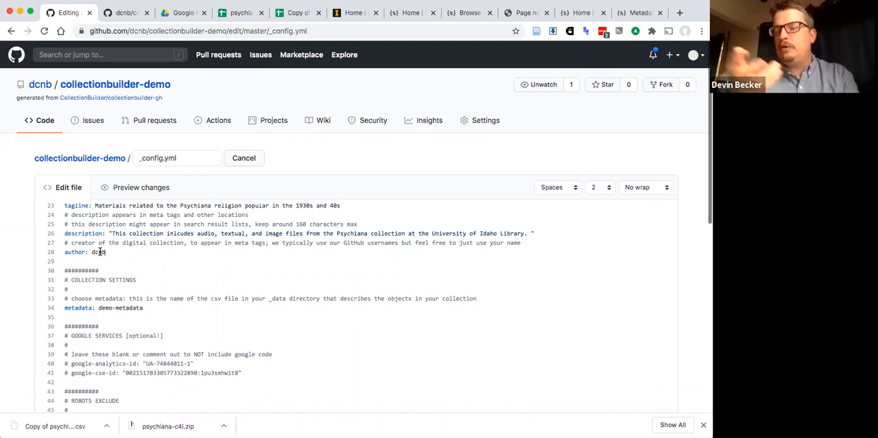
{"action": "scroll", "coordinate": [100, 252], "scroll_direction": "down", "scroll_amount": 1}
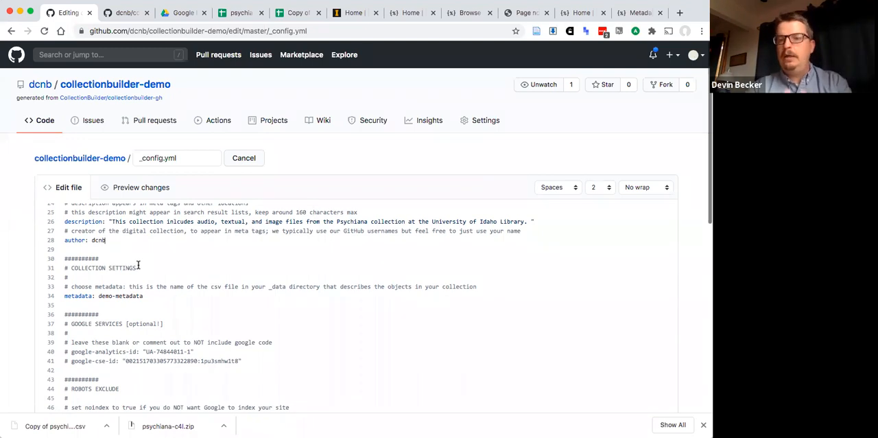
{"action": "scroll", "coordinate": [138, 265], "scroll_direction": "down", "scroll_amount": 1}
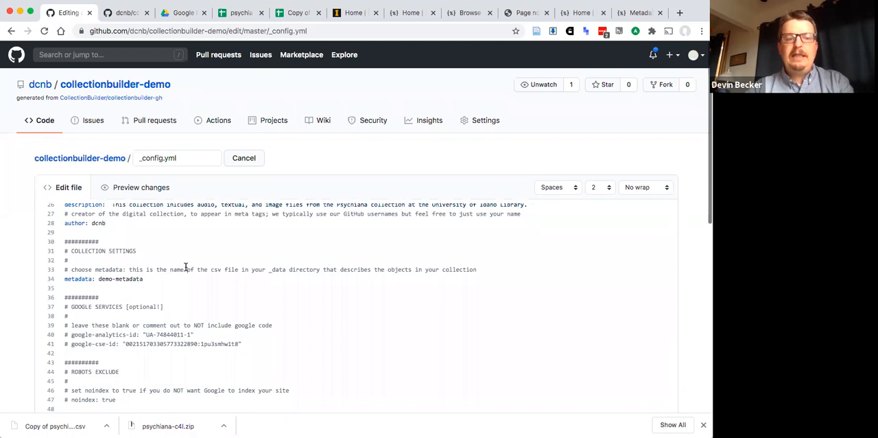
{"action": "left_click", "coordinate": [186, 269]}
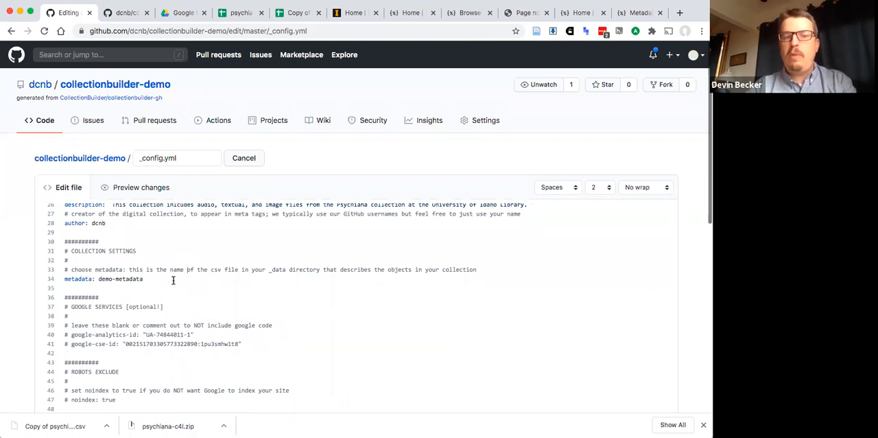
{"action": "left_click_drag", "start_coordinate": [155, 280], "coordinate": [96, 270]}
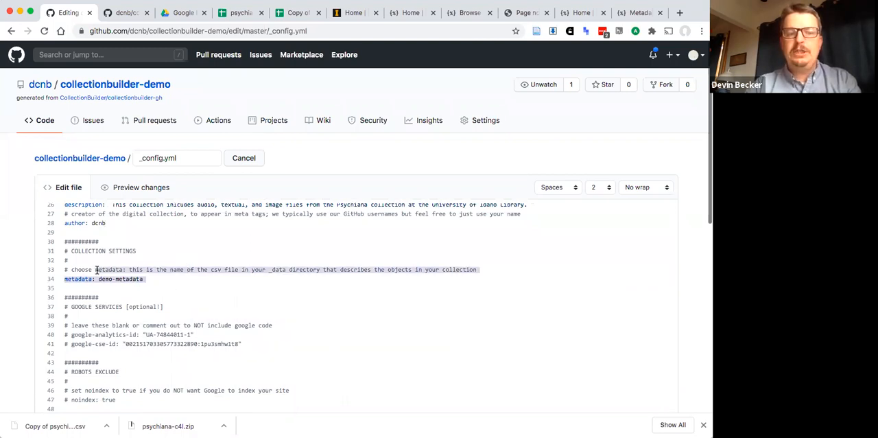
{"action": "left_click", "coordinate": [97, 270]}
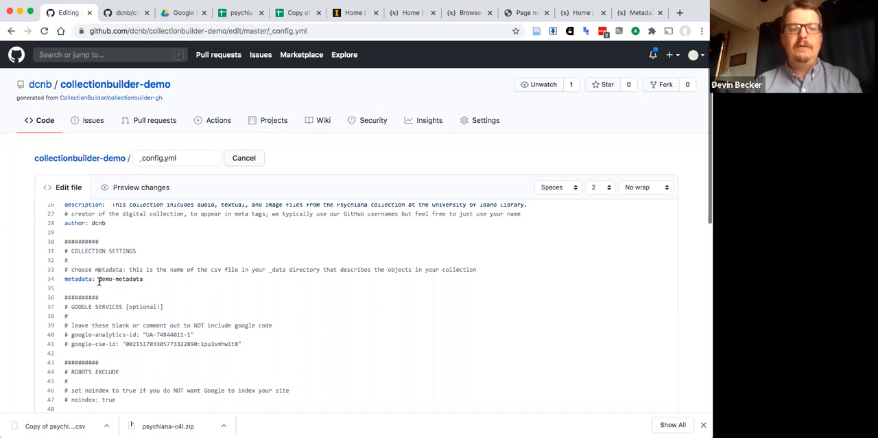
{"action": "left_click_drag", "start_coordinate": [99, 280], "coordinate": [143, 281]}
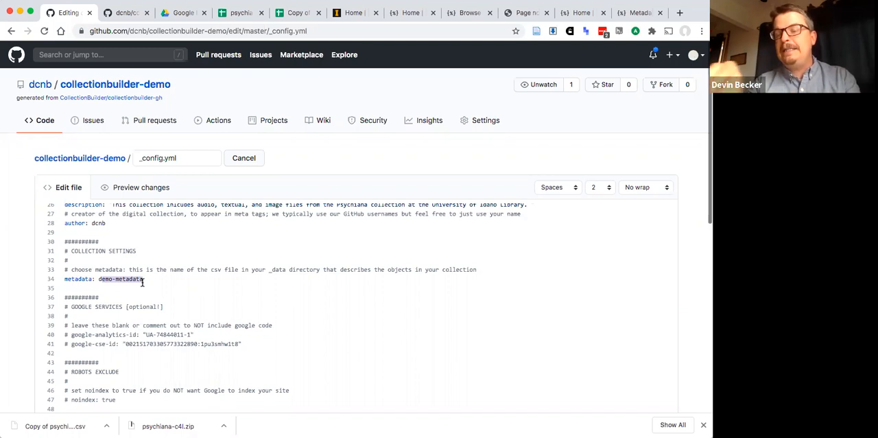
{"action": "key", "text": "BackSpace"}
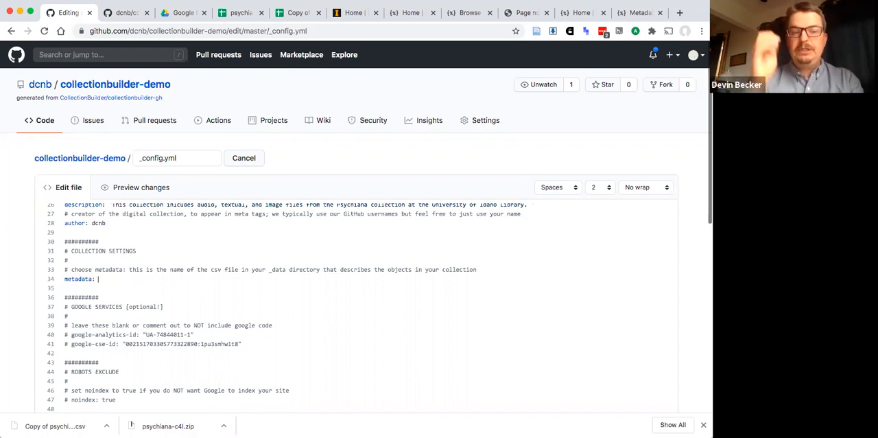
{"action": "type", "text": "psychiana"}
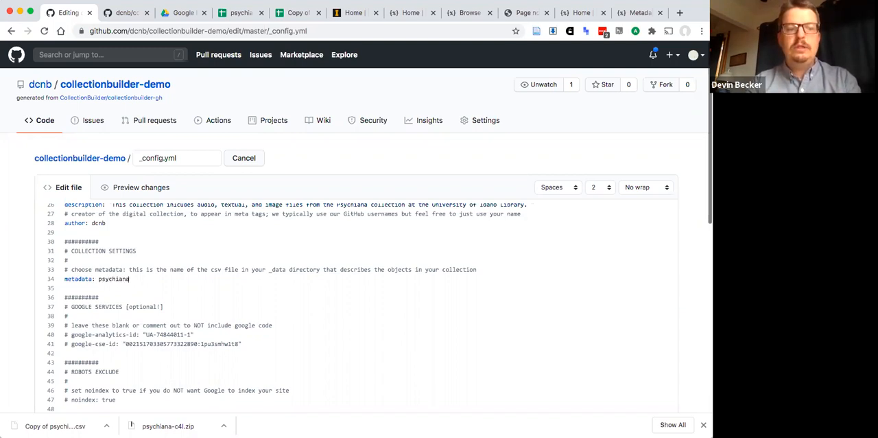
{"action": "double_click", "coordinate": [115, 279]}
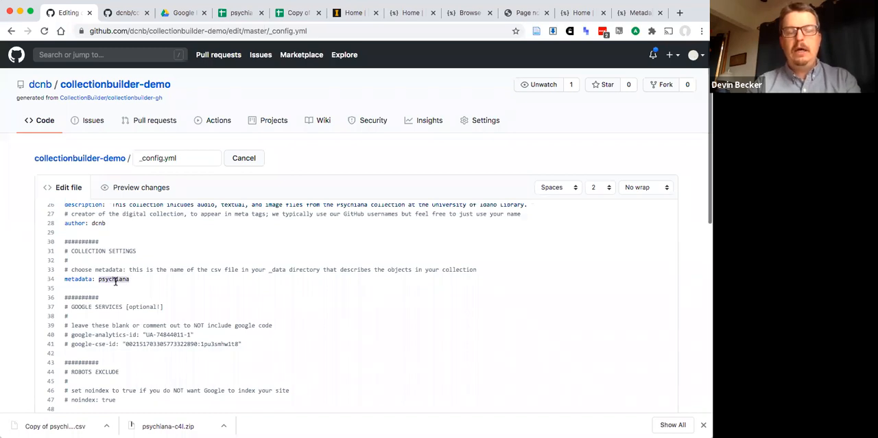
{"action": "key", "text": "super+Tab"}
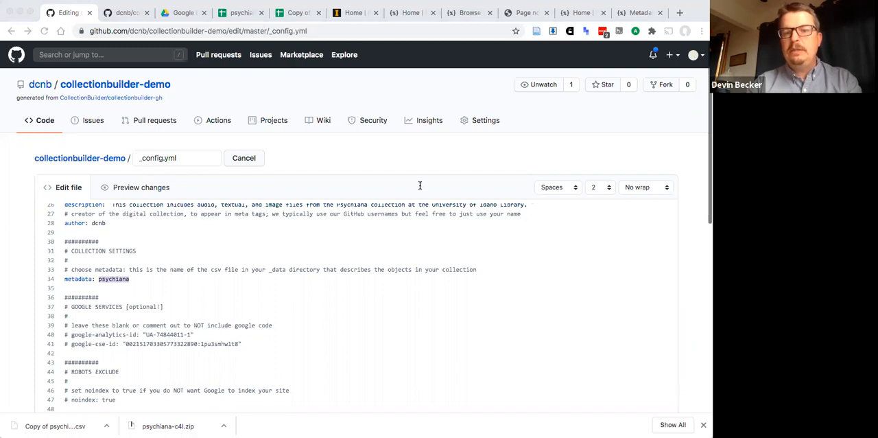
{"action": "left_click", "coordinate": [130, 275]}
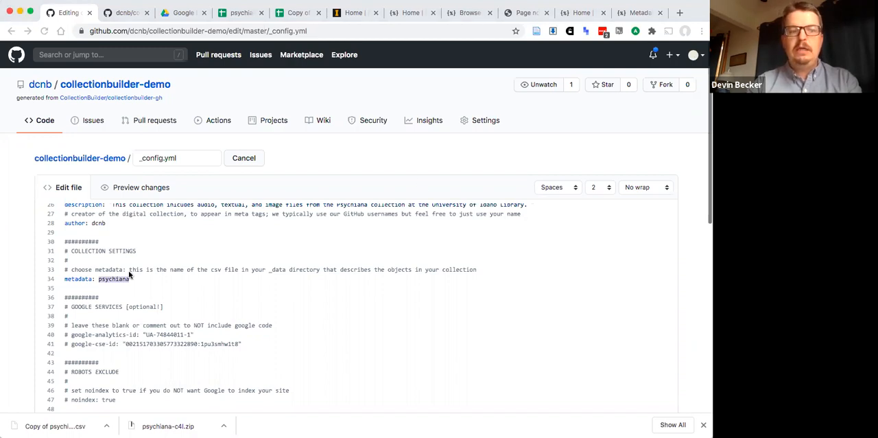
{"action": "left_click", "coordinate": [113, 280]}
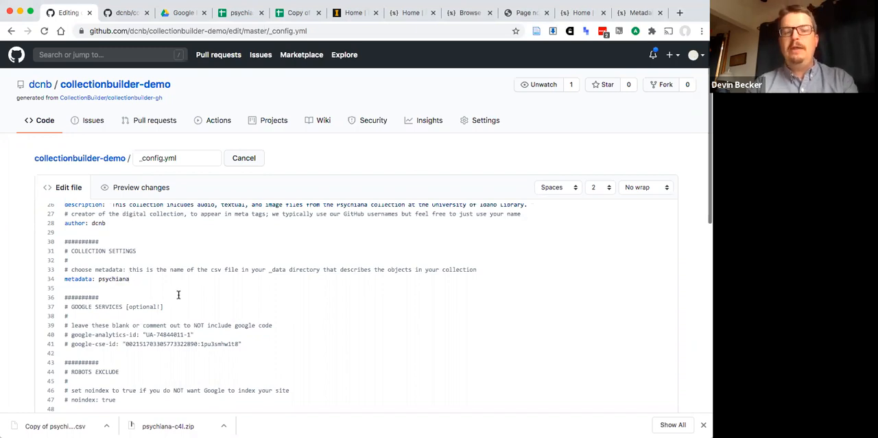
- Review the URL, site and collection settings in _config.yml, and examine the optional Google Analytics ID line under Google services
{"action": "scroll", "coordinate": [178, 294], "scroll_direction": "down", "scroll_amount": 1}
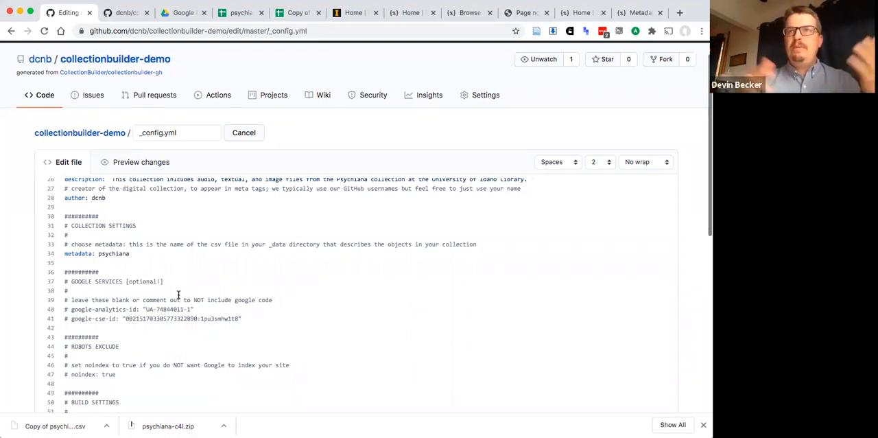
{"action": "scroll", "coordinate": [179, 295], "scroll_direction": "up", "scroll_amount": 5}
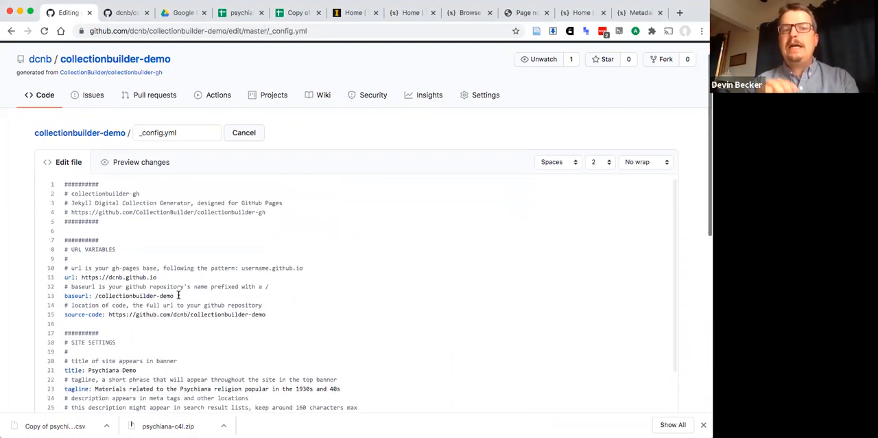
{"action": "scroll", "coordinate": [178, 294], "scroll_direction": "down", "scroll_amount": 4}
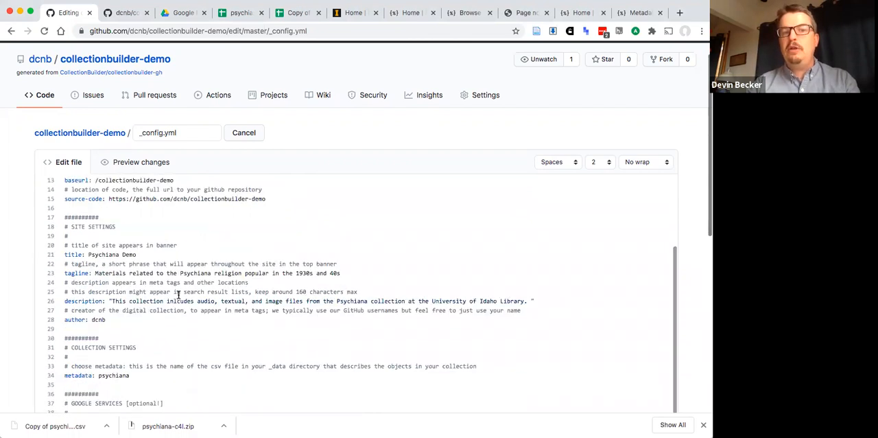
{"action": "scroll", "coordinate": [161, 284], "scroll_direction": "up", "scroll_amount": 2}
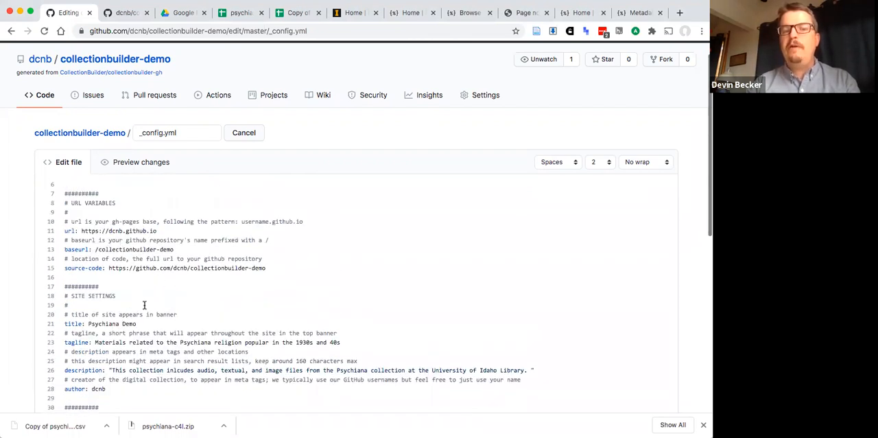
{"action": "scroll", "coordinate": [121, 249], "scroll_direction": "down", "scroll_amount": 4}
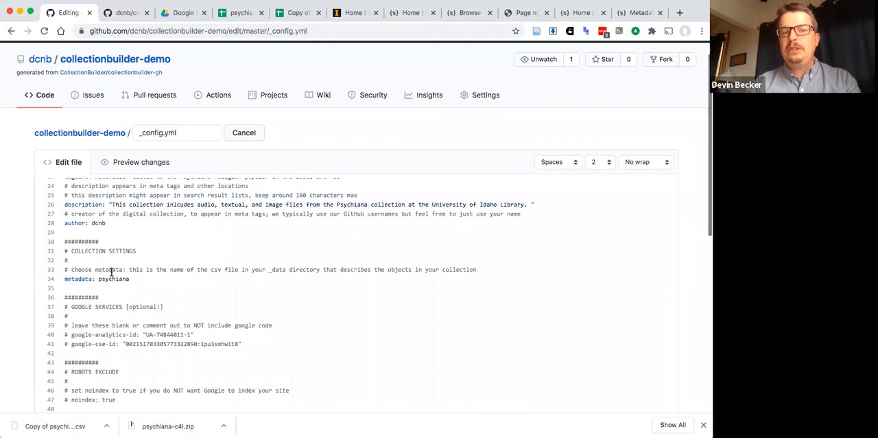
{"action": "scroll", "coordinate": [111, 273], "scroll_direction": "down", "scroll_amount": 2}
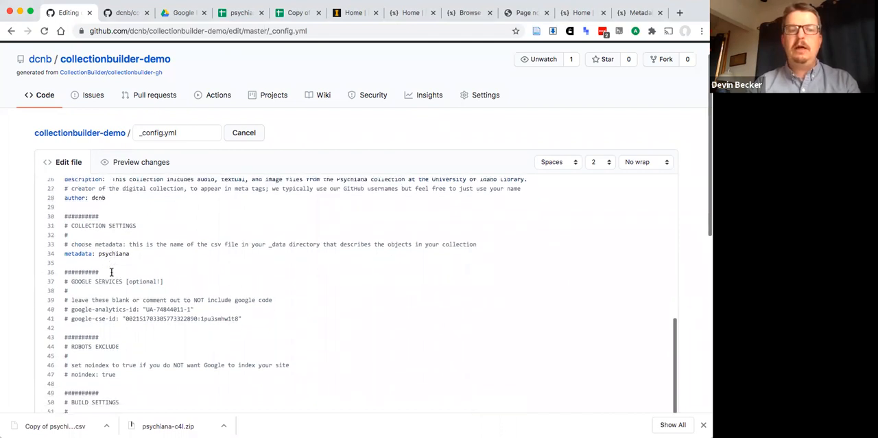
{"action": "scroll", "coordinate": [217, 298], "scroll_direction": "down", "scroll_amount": 1}
{"action": "scroll", "coordinate": [216, 299], "scroll_direction": "down", "scroll_amount": 1}
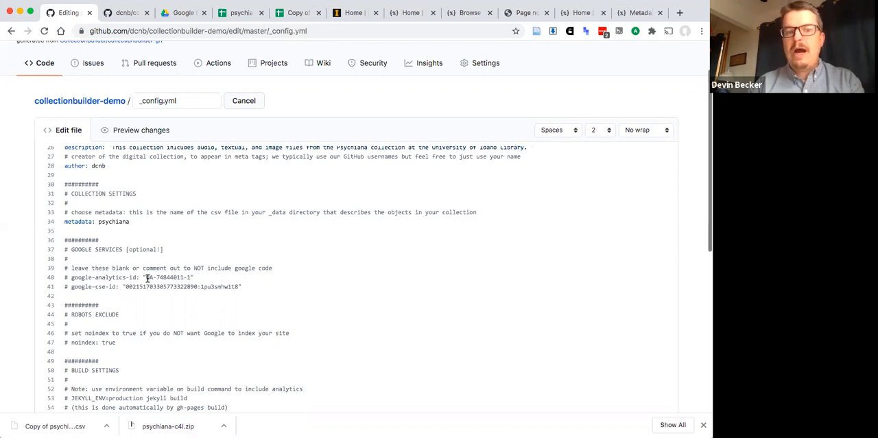
{"action": "left_click_drag", "start_coordinate": [146, 278], "coordinate": [192, 278]}
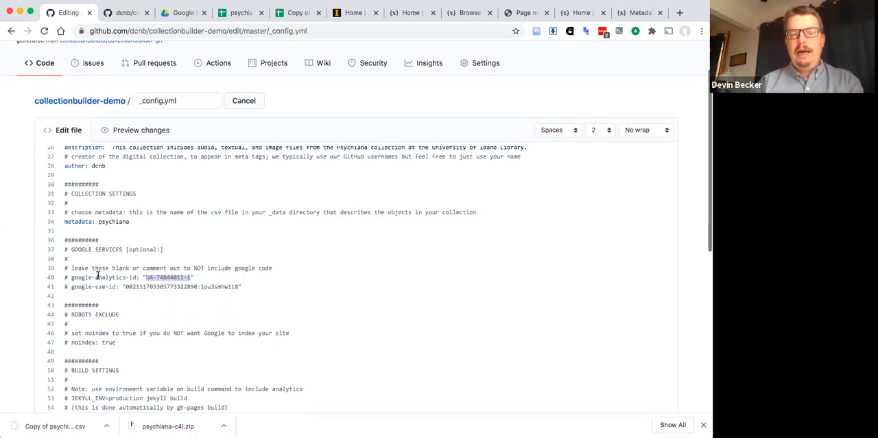
{"action": "left_click", "coordinate": [72, 277]}
- Uncomment the "noindex: true" line in the Robots Exclude section to keep Google from indexing the site
{"action": "scroll", "coordinate": [121, 277], "scroll_direction": "down", "scroll_amount": 1}
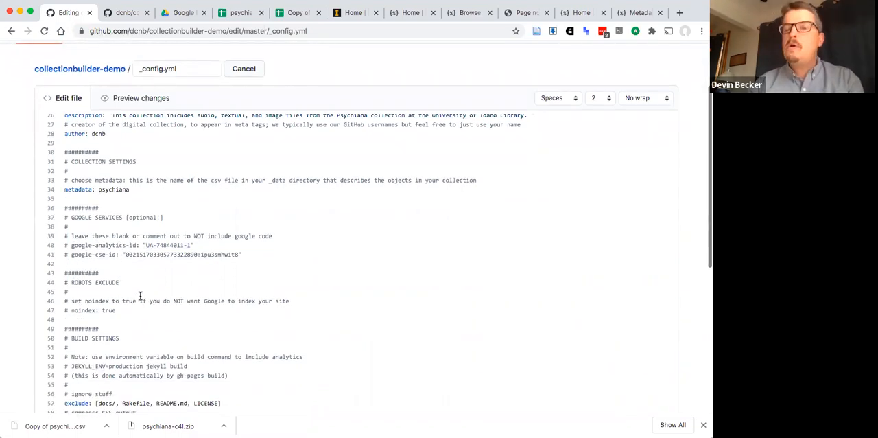
{"action": "left_click", "coordinate": [71, 310]}
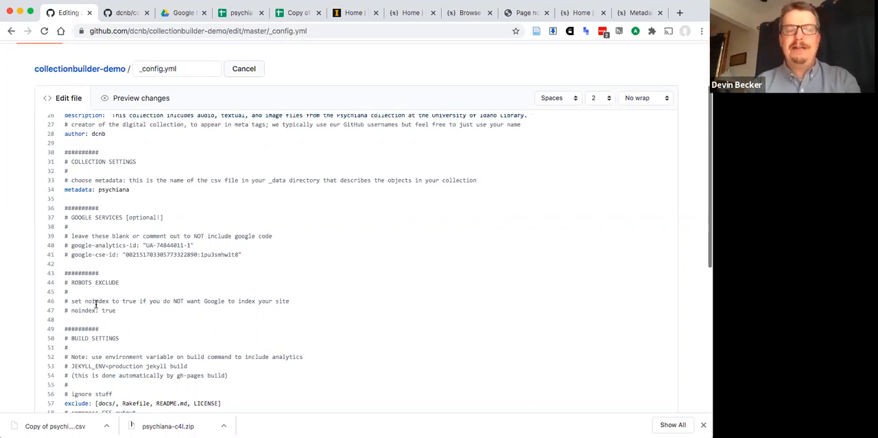
{"action": "left_click_drag", "start_coordinate": [72, 310], "coordinate": [60, 313]}
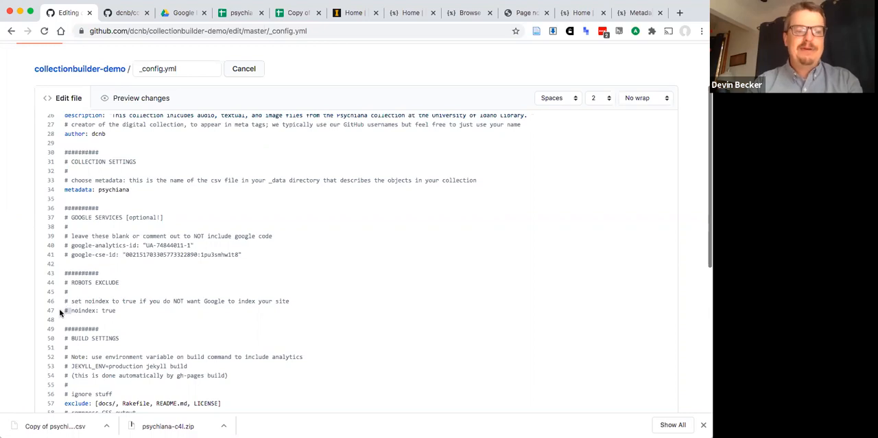
{"action": "key", "text": "BackSpace"}
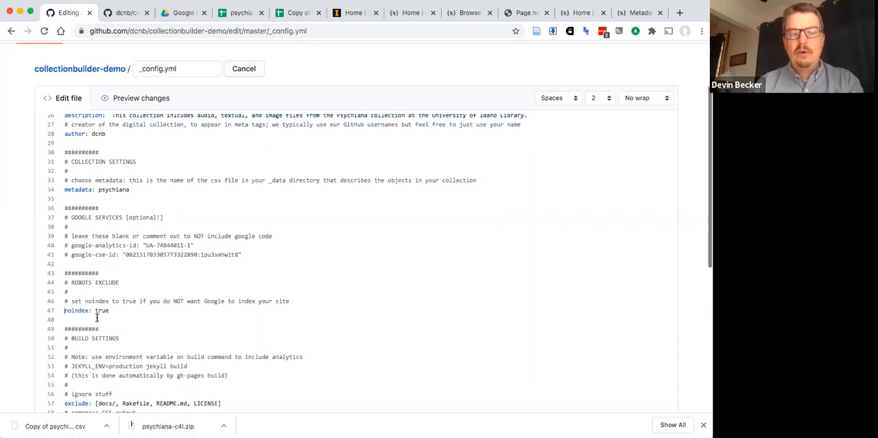
- Enter "Added psychiana collection to config" as the commit message for the _config.yml changes
{"action": "scroll", "coordinate": [95, 313], "scroll_direction": "down", "scroll_amount": 1}
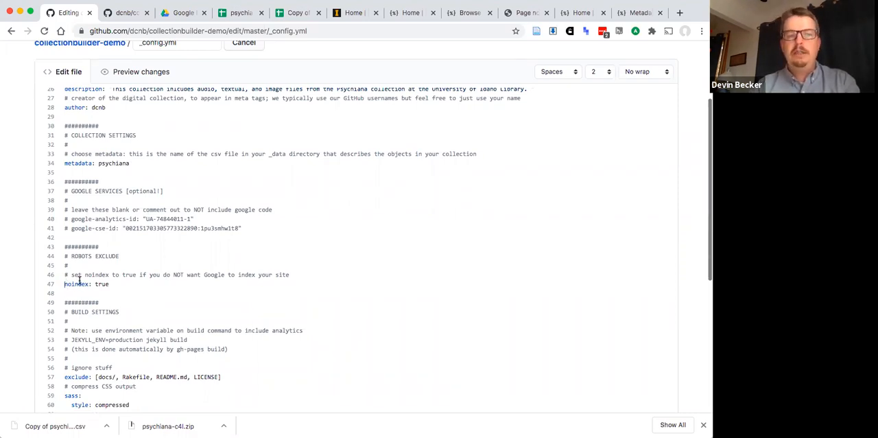
{"action": "scroll", "coordinate": [123, 282], "scroll_direction": "down", "scroll_amount": 1}
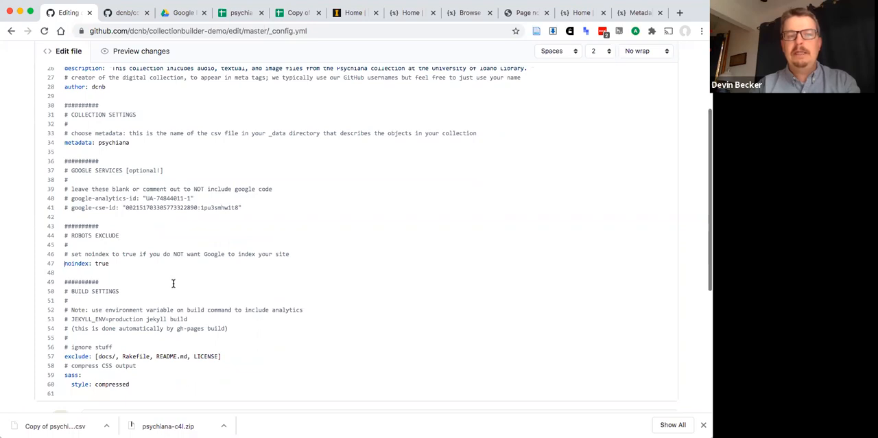
{"action": "scroll", "coordinate": [92, 261], "scroll_direction": "down", "scroll_amount": 1}
{"action": "scroll", "coordinate": [103, 247], "scroll_direction": "down", "scroll_amount": 1}
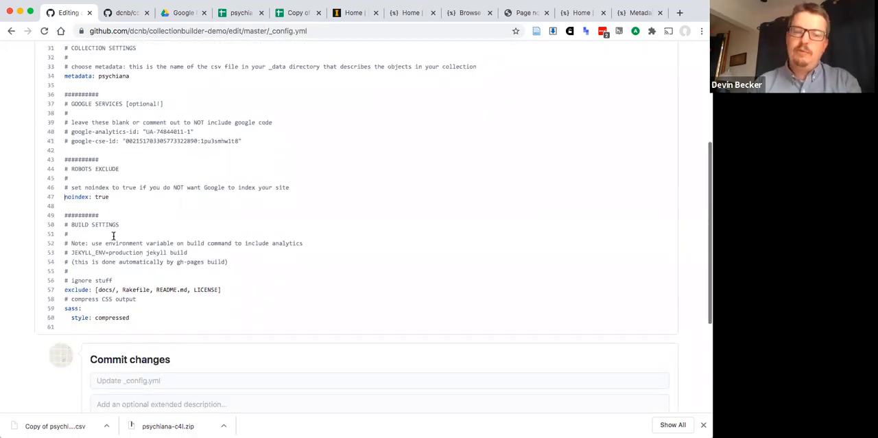
{"action": "scroll", "coordinate": [113, 236], "scroll_direction": "down", "scroll_amount": 3}
{"action": "left_click", "coordinate": [113, 235]}
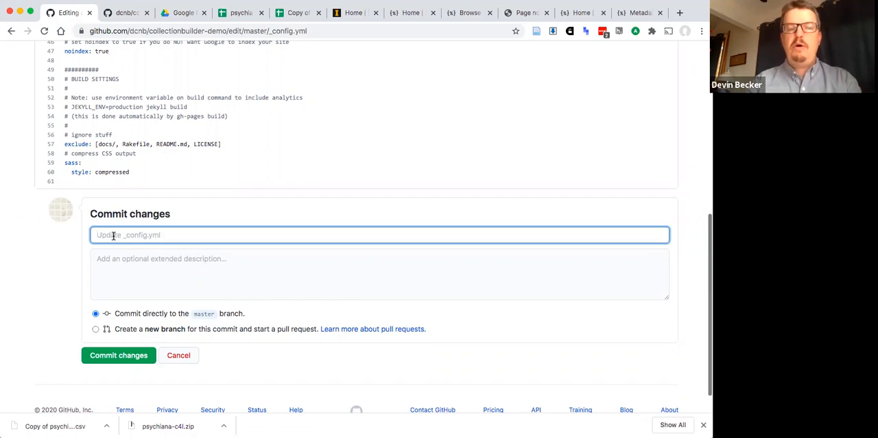
{"action": "type", "text": "Added psychiana "}
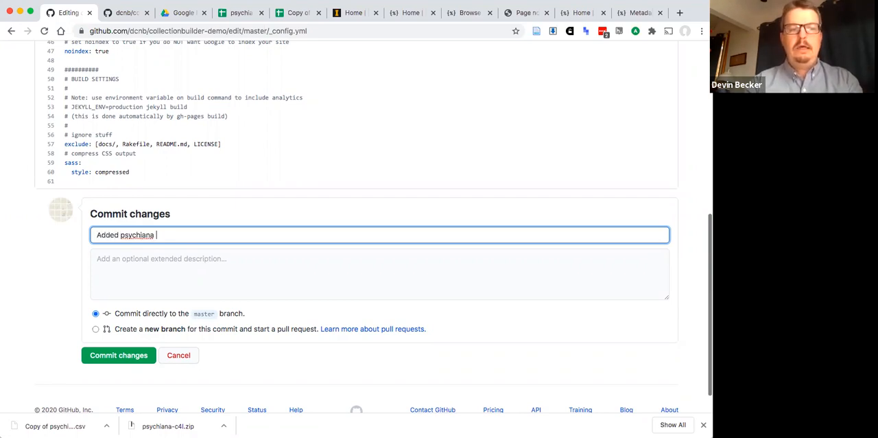
{"action": "type", "text": "collection to config"}
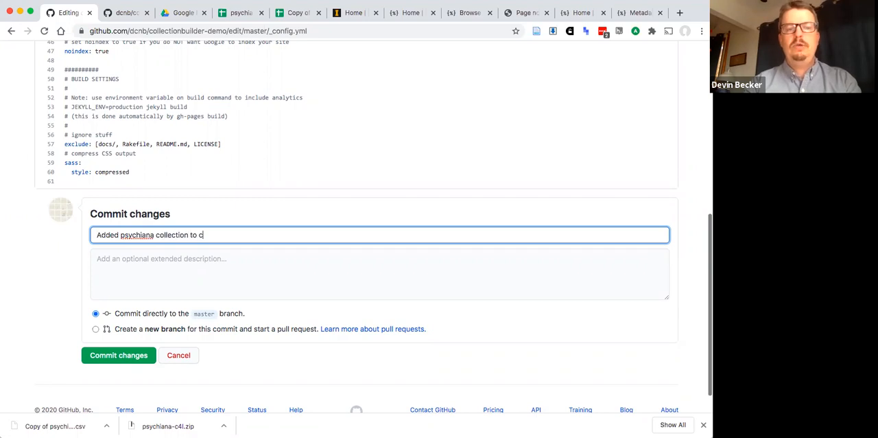
- Commit the _config.yml changes directly to the master branch and review the saved file from its URL variables to its build settings
{"action": "left_click", "coordinate": [101, 358]}
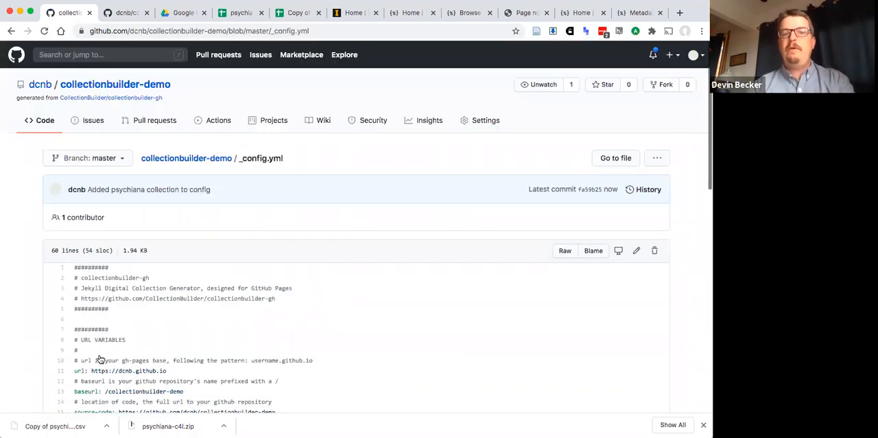
{"action": "scroll", "coordinate": [236, 282], "scroll_direction": "down", "scroll_amount": 5}
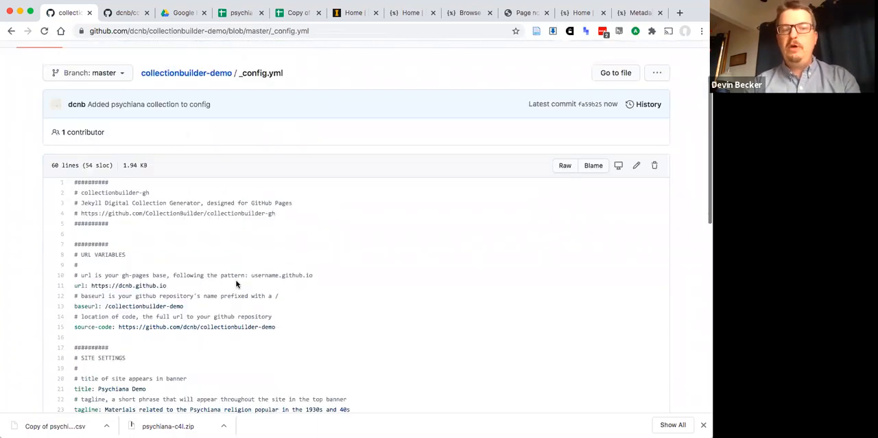
{"action": "scroll", "coordinate": [236, 283], "scroll_direction": "down", "scroll_amount": 5}
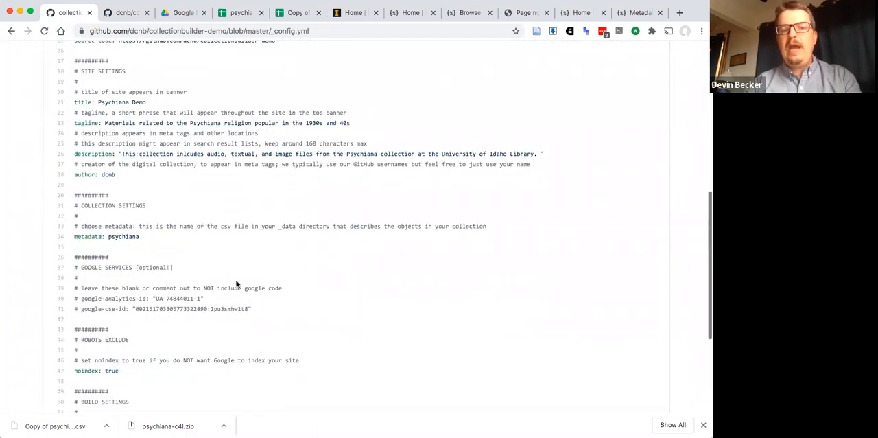
{"action": "scroll", "coordinate": [236, 283], "scroll_direction": "down", "scroll_amount": 2}
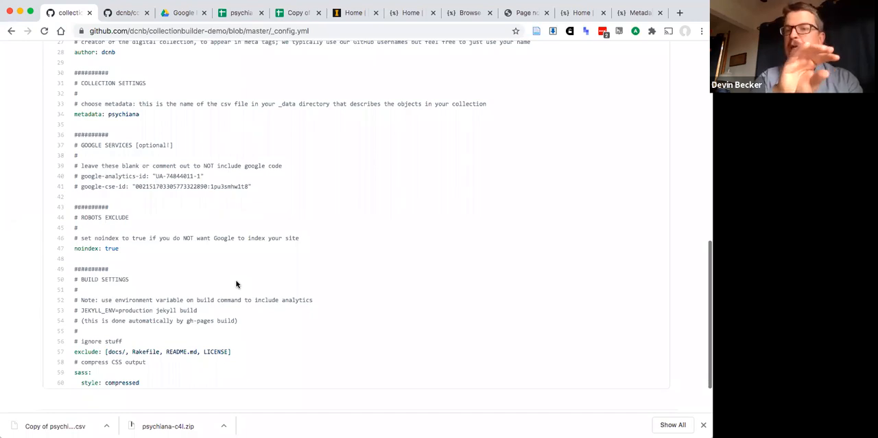
{"action": "scroll", "coordinate": [236, 283], "scroll_direction": "up", "scroll_amount": 10}
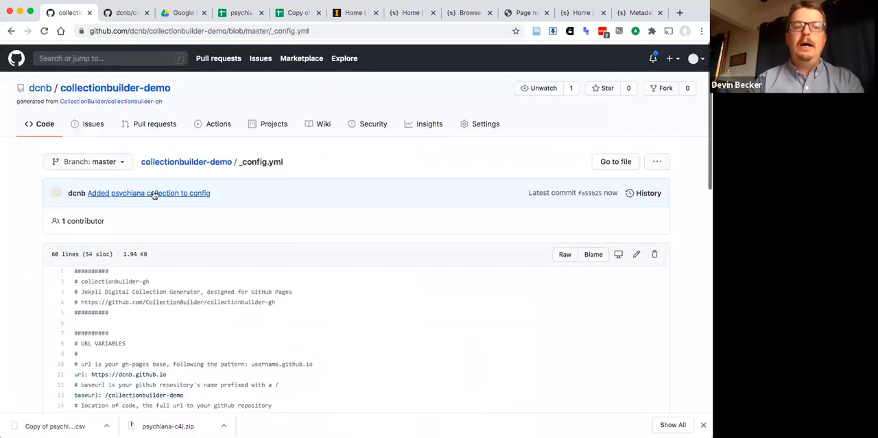
- Return to the collectionbuilder-demo repository's main page, open its published GitHub Pages site and check the banner title and tagline
{"action": "left_click", "coordinate": [211, 159]}
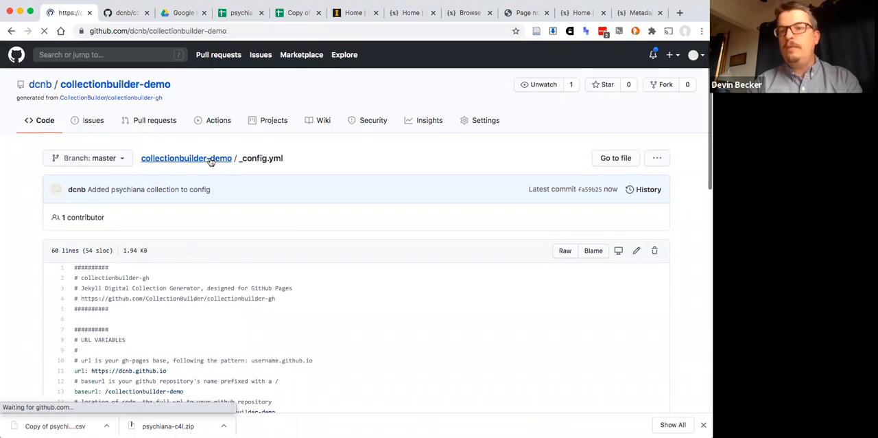
{"action": "scroll", "coordinate": [165, 277], "scroll_direction": "down", "scroll_amount": 1}
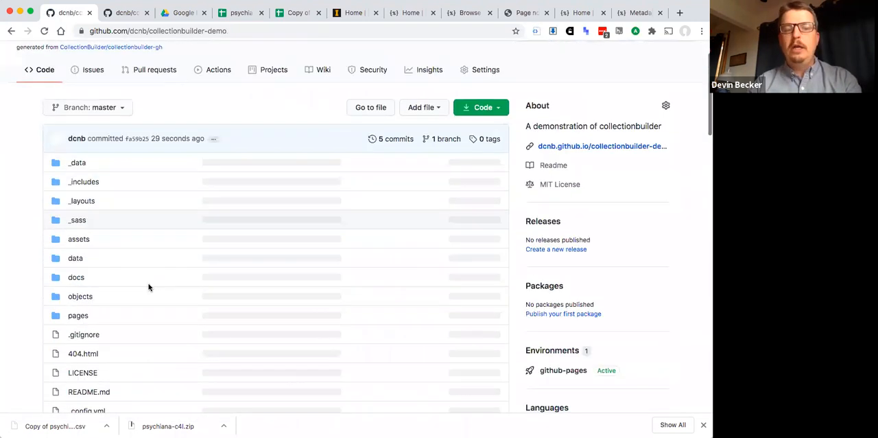
{"action": "scroll", "coordinate": [253, 331], "scroll_direction": "up", "scroll_amount": 1}
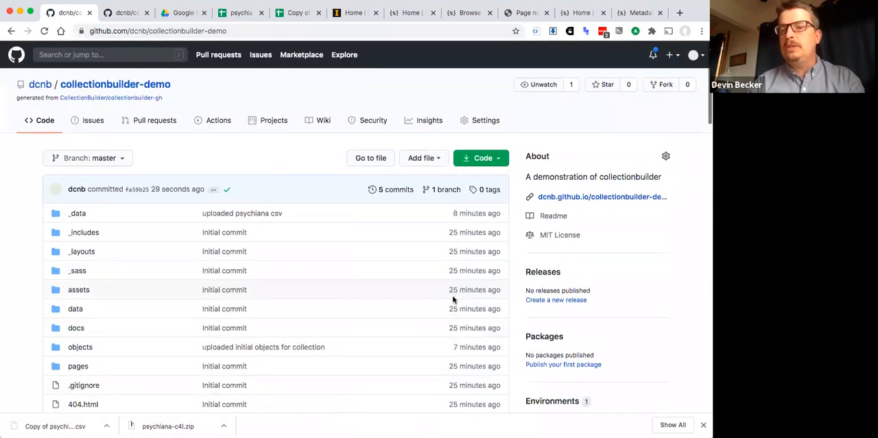
{"action": "left_click", "coordinate": [600, 200]}
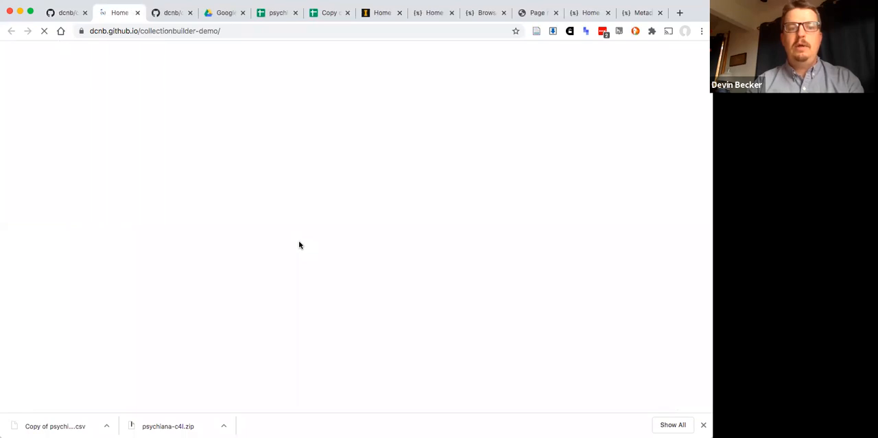
{"action": "left_click_drag", "start_coordinate": [256, 109], "coordinate": [470, 113]}
{"action": "left_click_drag", "start_coordinate": [207, 141], "coordinate": [519, 147]}
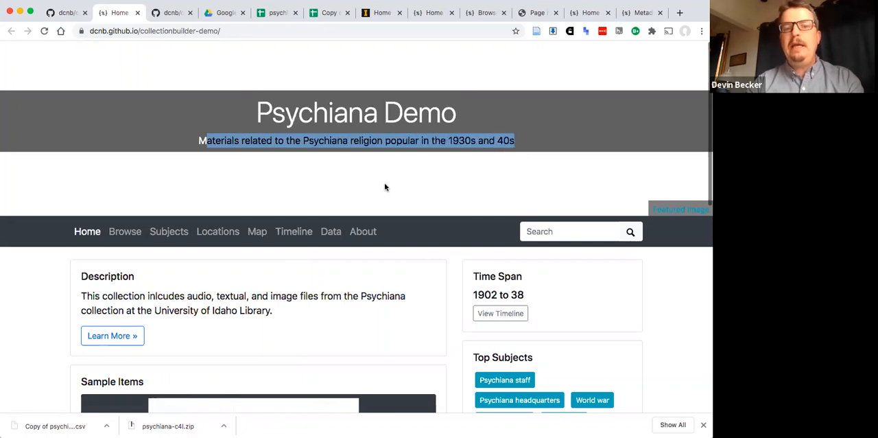
- Look through the Sample Items carousel on the site's home page and examine the subjects, locations and objects summaries
{"action": "scroll", "coordinate": [384, 184], "scroll_direction": "down", "scroll_amount": 3}
{"action": "scroll", "coordinate": [385, 187], "scroll_direction": "down", "scroll_amount": 3}
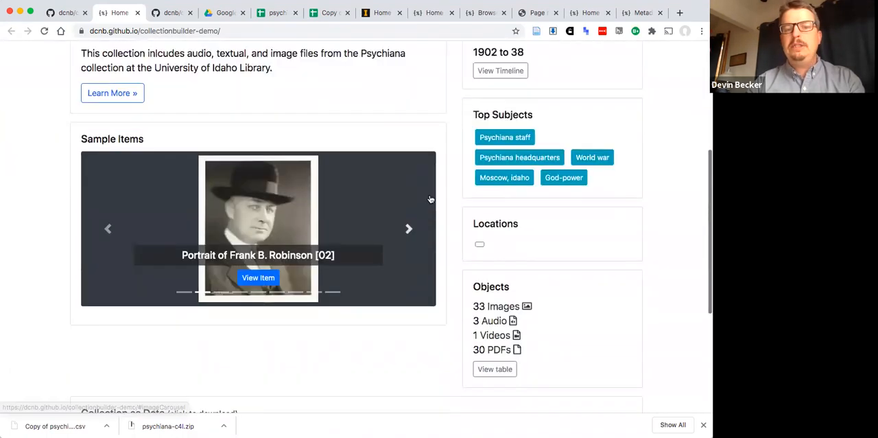
{"action": "left_click", "coordinate": [407, 229]}
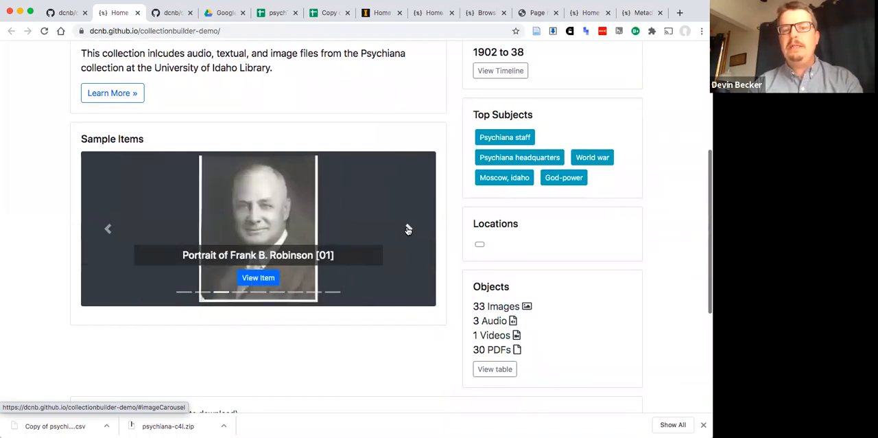
{"action": "left_click", "coordinate": [407, 229]}
{"action": "left_click", "coordinate": [407, 229]}
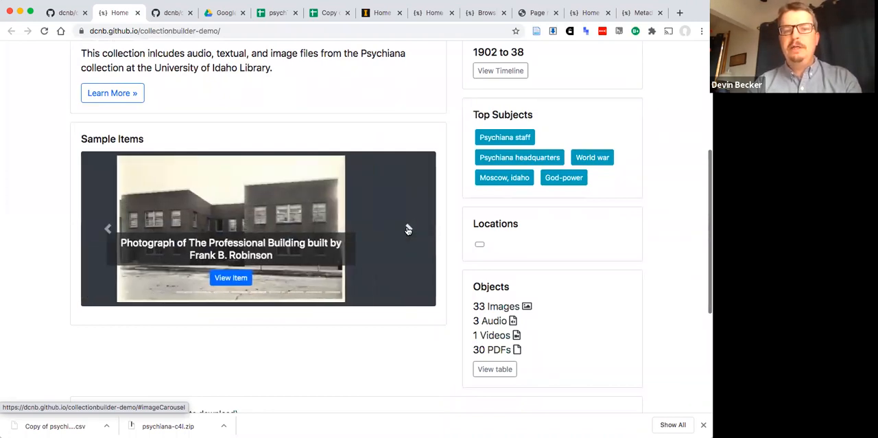
{"action": "left_click", "coordinate": [407, 229]}
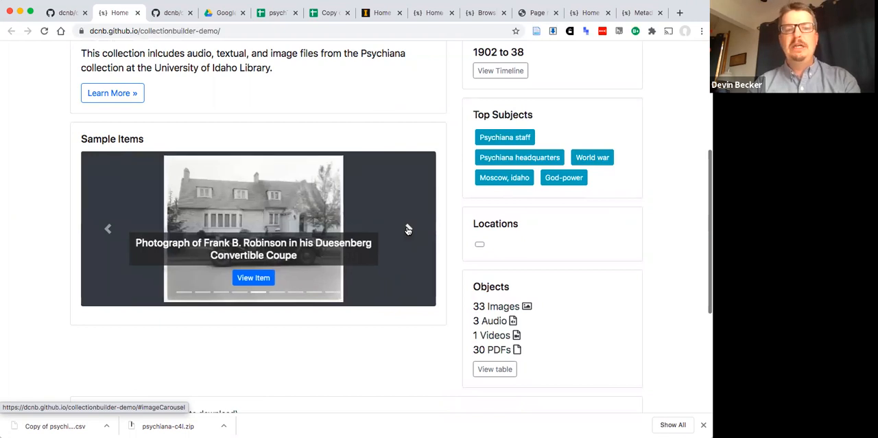
{"action": "scroll", "coordinate": [408, 229], "scroll_direction": "up", "scroll_amount": 2}
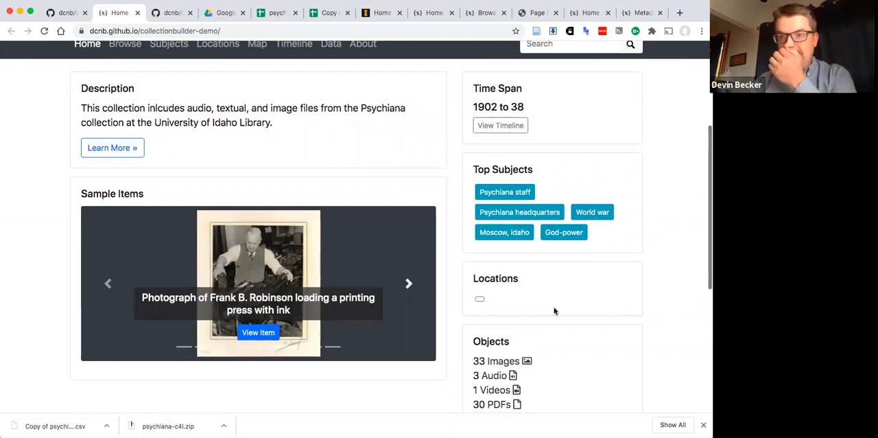
{"action": "scroll", "coordinate": [554, 310], "scroll_direction": "down", "scroll_amount": 3}
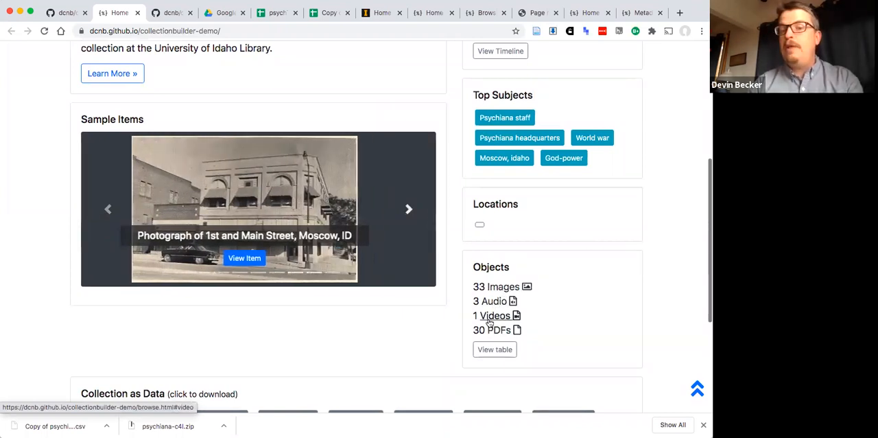
{"action": "scroll", "coordinate": [177, 249], "scroll_direction": "up", "scroll_amount": 4}
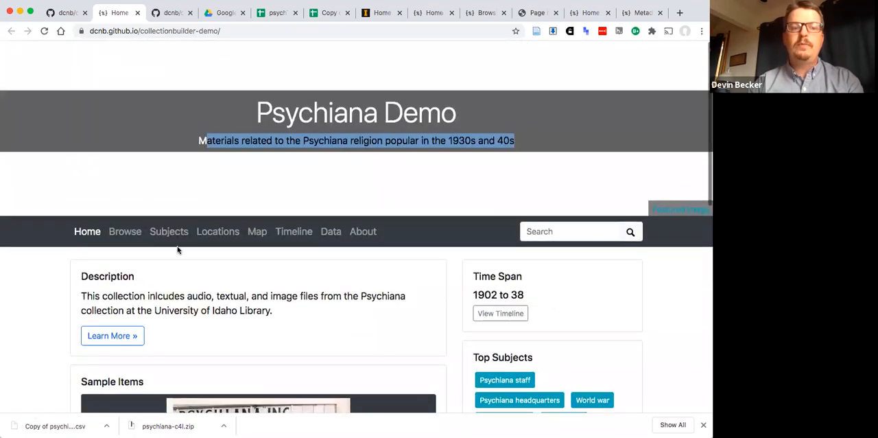
- View the site's Browse, Subjects and Locations pages to check how the collection items are presented
{"action": "left_click", "coordinate": [117, 228]}
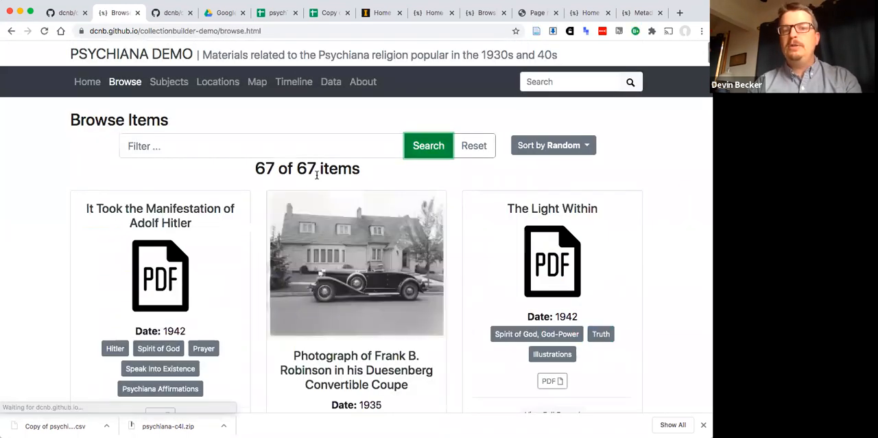
{"action": "scroll", "coordinate": [425, 258], "scroll_direction": "down", "scroll_amount": 5}
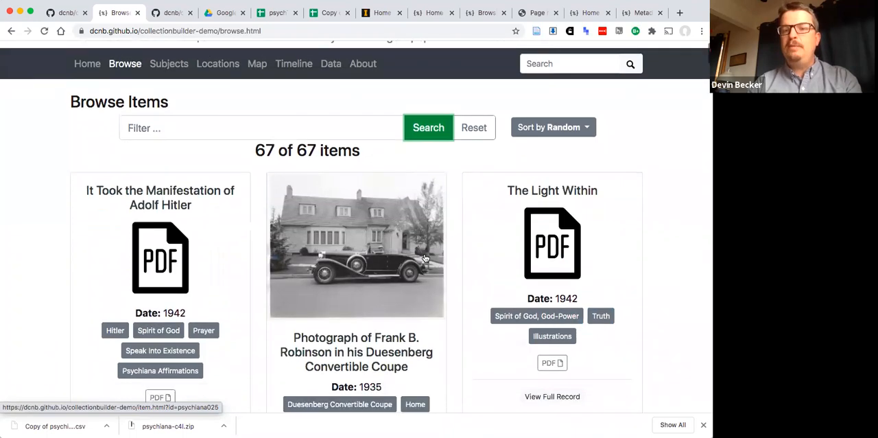
{"action": "scroll", "coordinate": [424, 258], "scroll_direction": "up", "scroll_amount": 5}
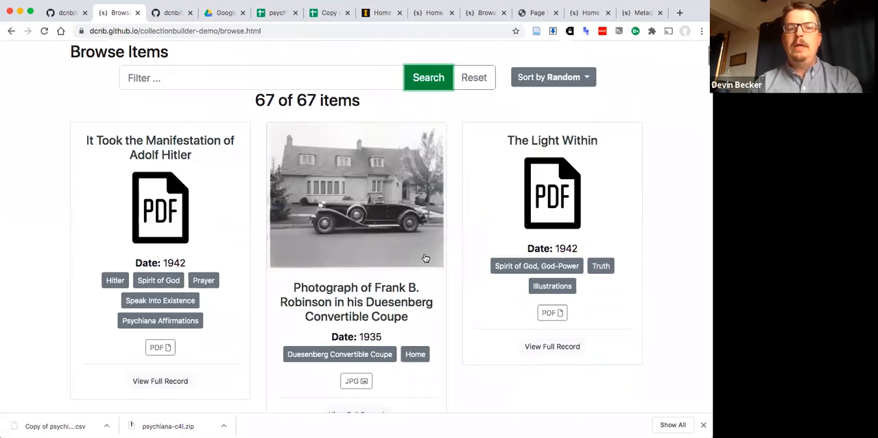
{"action": "left_click", "coordinate": [173, 85]}
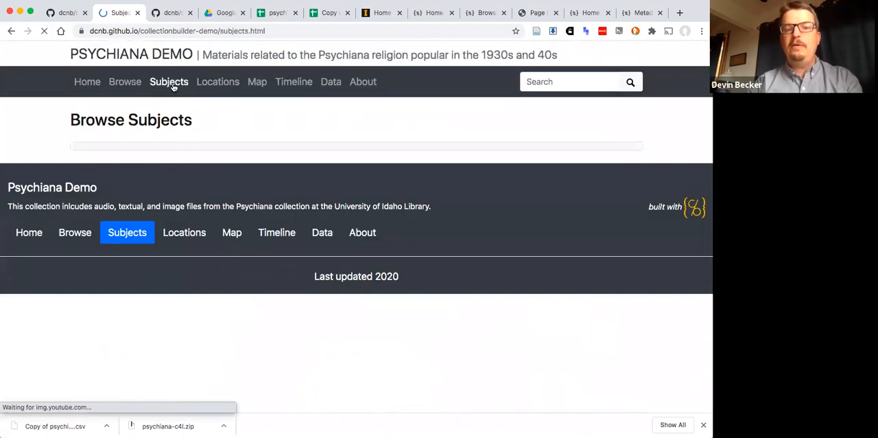
{"action": "left_click", "coordinate": [217, 83]}
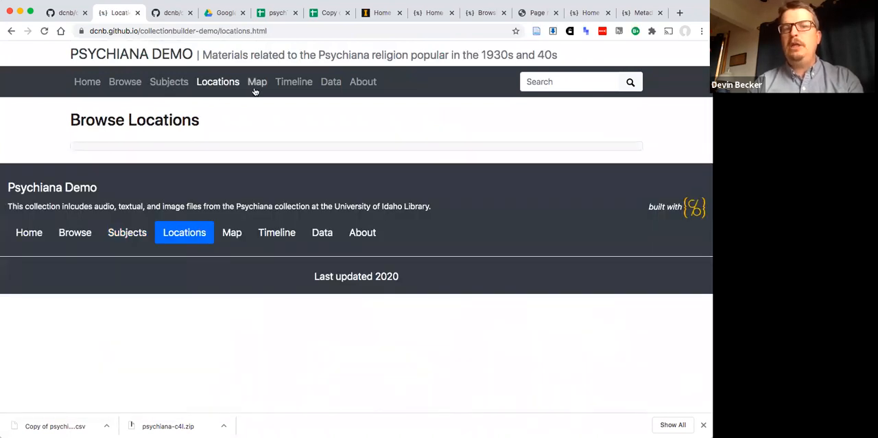
- View the collection map, zoom into the item cluster near Lewiston and open the Corner Drug Store photograph's marker in Moscow
{"action": "left_click", "coordinate": [256, 90]}
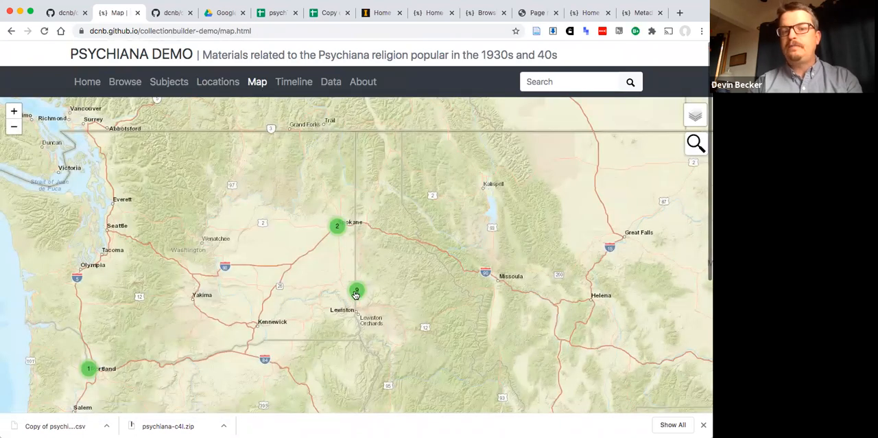
{"action": "left_click", "coordinate": [356, 291]}
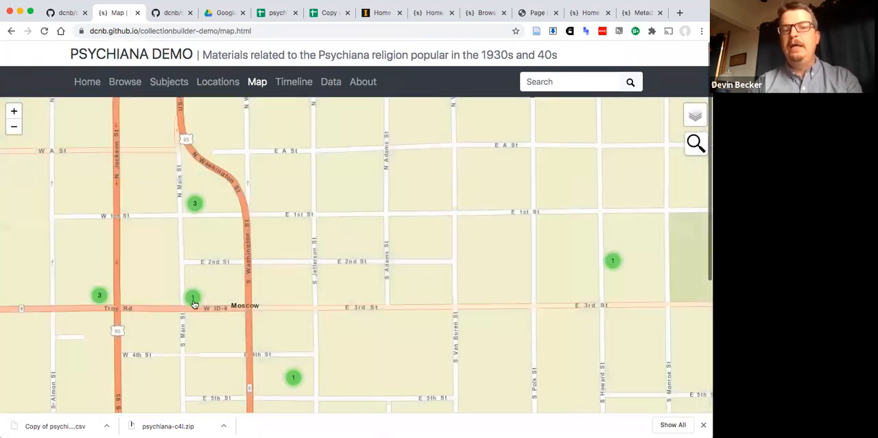
{"action": "left_click", "coordinate": [194, 299]}
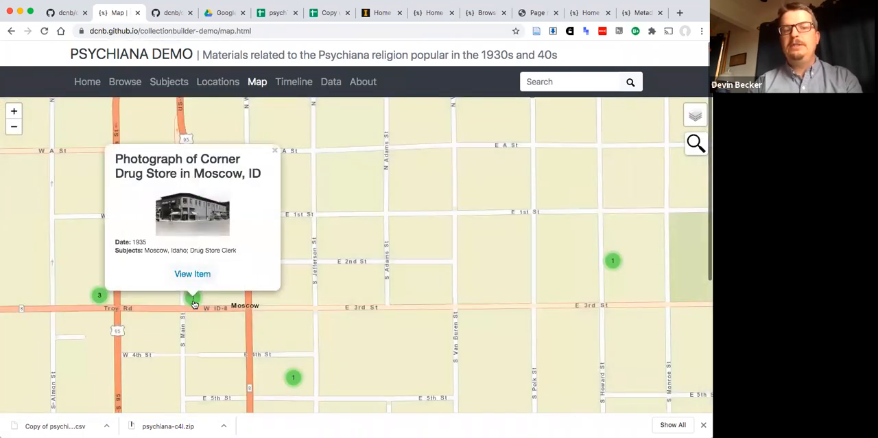
- View the Collection Timeline page and look through its items by year
{"action": "left_click", "coordinate": [295, 82]}
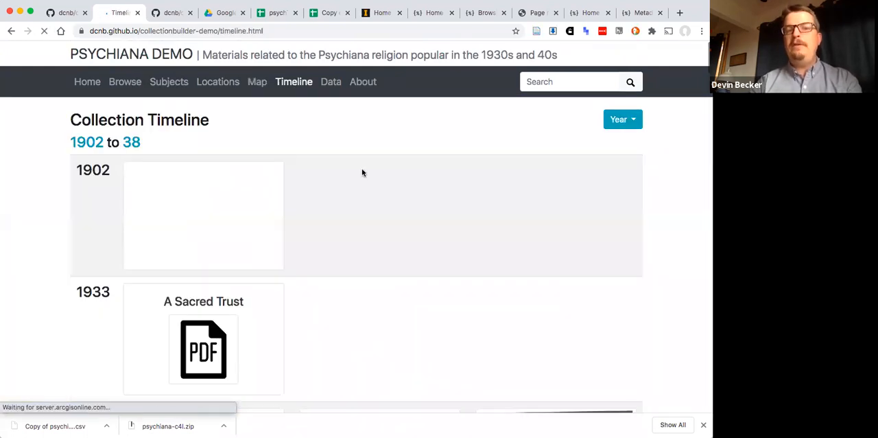
{"action": "scroll", "coordinate": [389, 231], "scroll_direction": "down", "scroll_amount": 10}
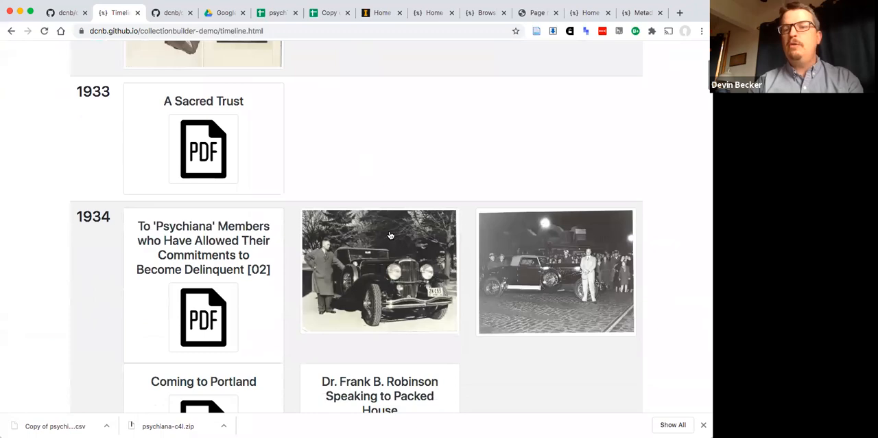
{"action": "scroll", "coordinate": [391, 235], "scroll_direction": "down", "scroll_amount": 5}
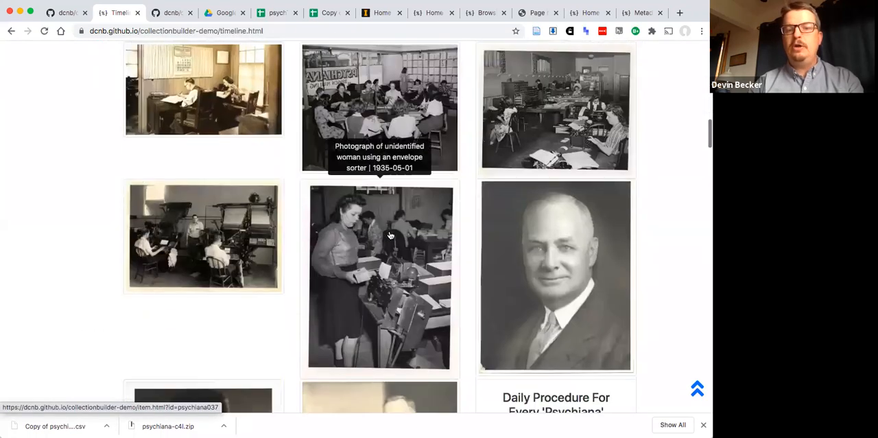
{"action": "scroll", "coordinate": [389, 236], "scroll_direction": "up", "scroll_amount": 15}
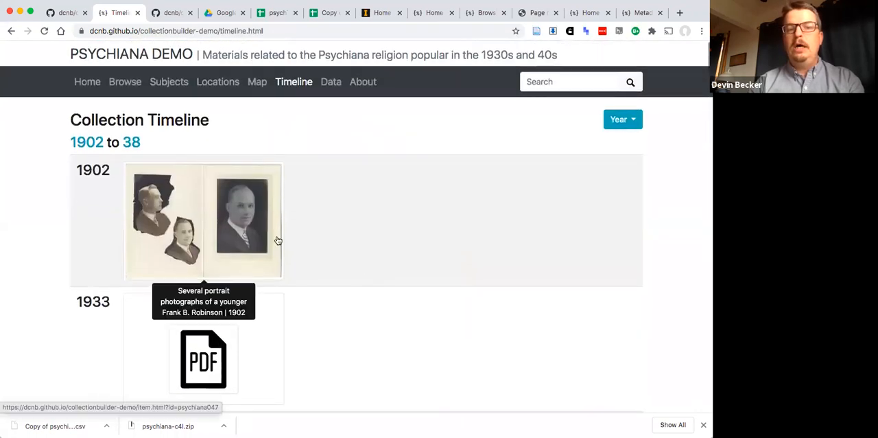
- Open the record of the organ-playing photograph from the timeline and examine its metadata and its timeline and map links
{"action": "scroll", "coordinate": [358, 277], "scroll_direction": "down", "scroll_amount": 3}
{"action": "scroll", "coordinate": [358, 278], "scroll_direction": "down", "scroll_amount": 4}
{"action": "scroll", "coordinate": [355, 218], "scroll_direction": "down", "scroll_amount": 3}
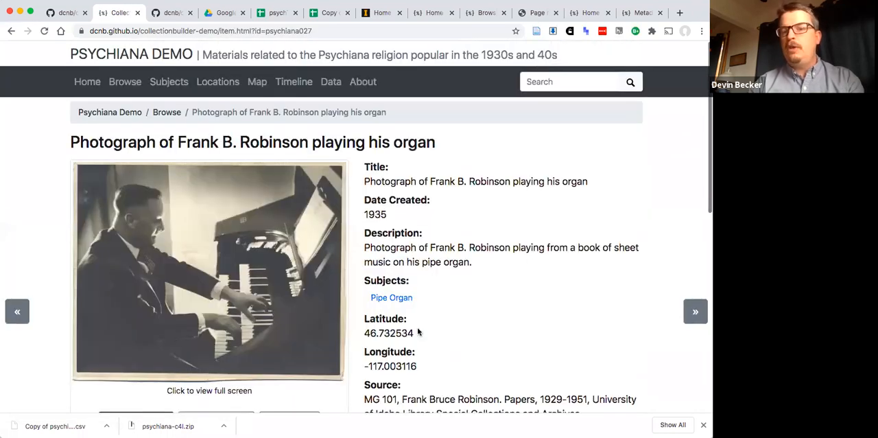
{"action": "scroll", "coordinate": [417, 336], "scroll_direction": "down", "scroll_amount": 2}
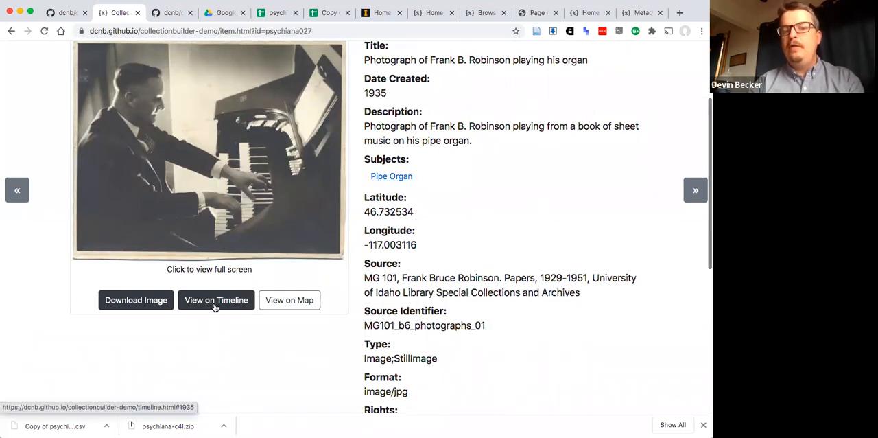
{"action": "scroll", "coordinate": [288, 302], "scroll_direction": "up", "scroll_amount": 2}
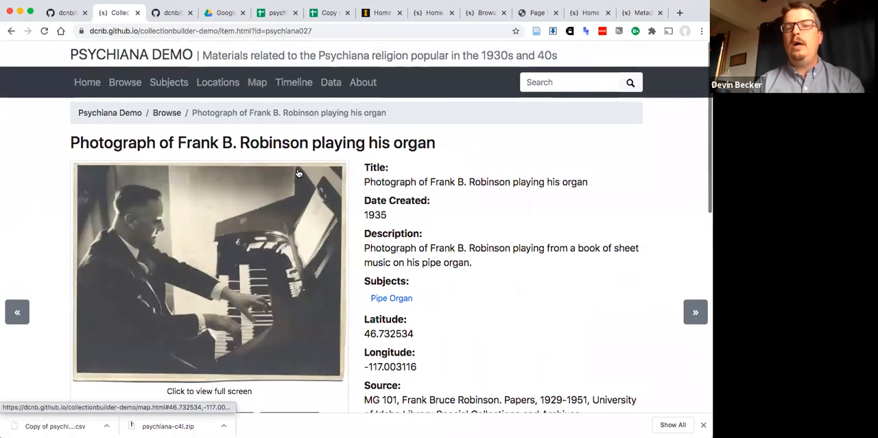
- View the Collection Metadata page and examine the download formats offered for the collection data
{"action": "left_click", "coordinate": [332, 83]}
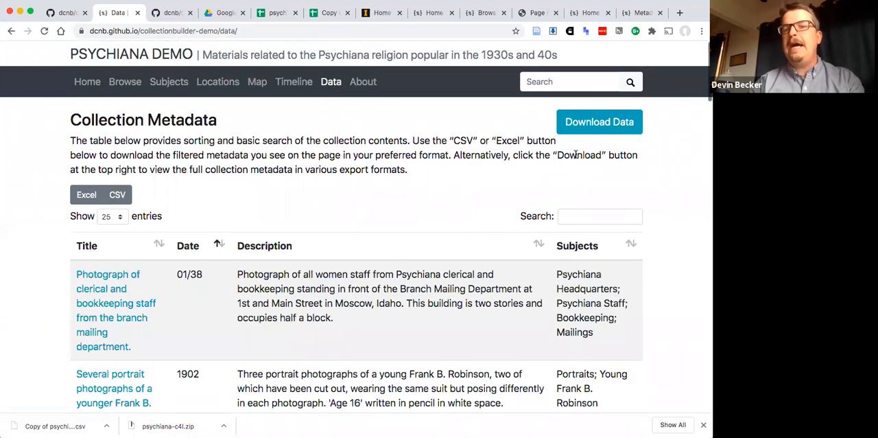
{"action": "left_click", "coordinate": [595, 132]}
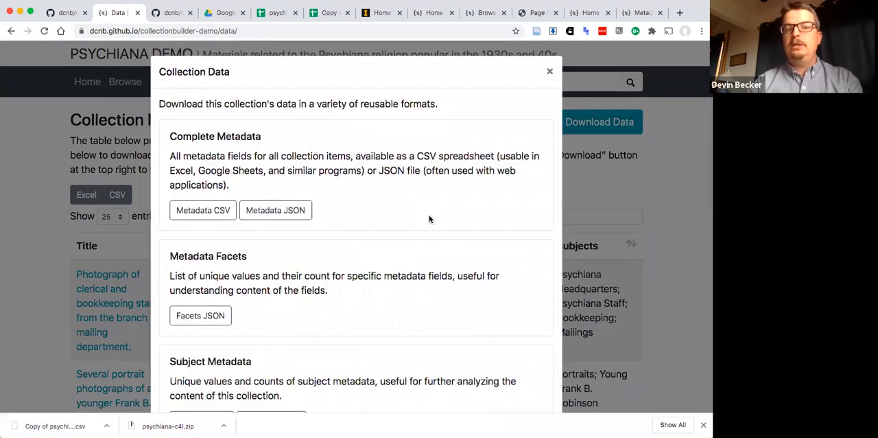
{"action": "scroll", "coordinate": [430, 218], "scroll_direction": "down", "scroll_amount": 4}
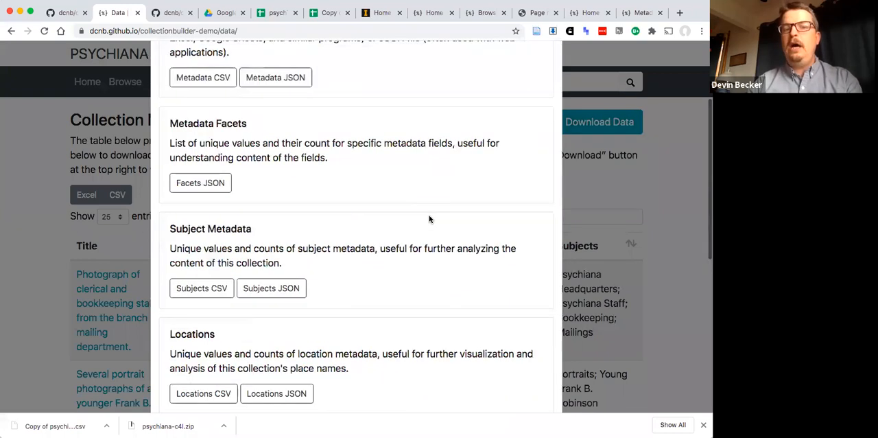
- Review the subject, location, GeoJSON, timeline and source code options in the collection data downloads, and close the overview
{"action": "scroll", "coordinate": [429, 219], "scroll_direction": "down", "scroll_amount": 4}
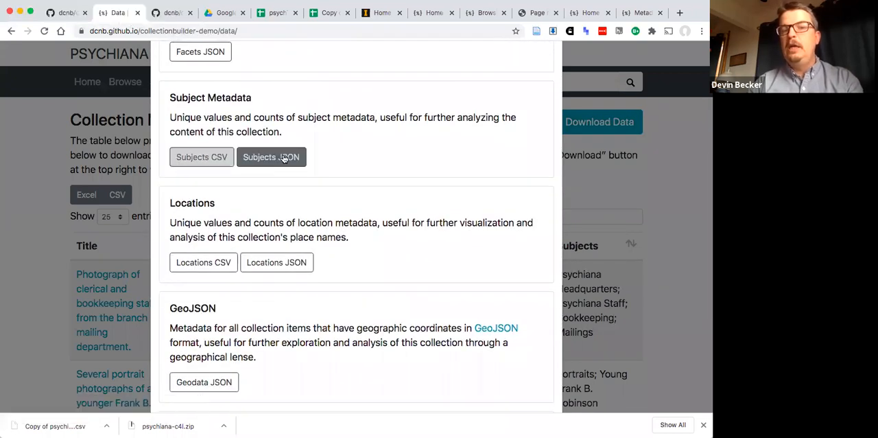
{"action": "scroll", "coordinate": [224, 337], "scroll_direction": "down", "scroll_amount": 3}
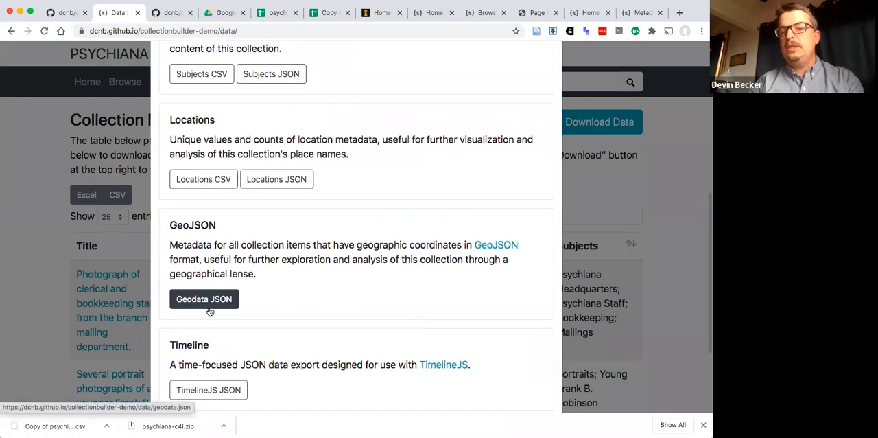
{"action": "scroll", "coordinate": [211, 309], "scroll_direction": "down", "scroll_amount": 2}
{"action": "scroll", "coordinate": [232, 328], "scroll_direction": "down", "scroll_amount": 2}
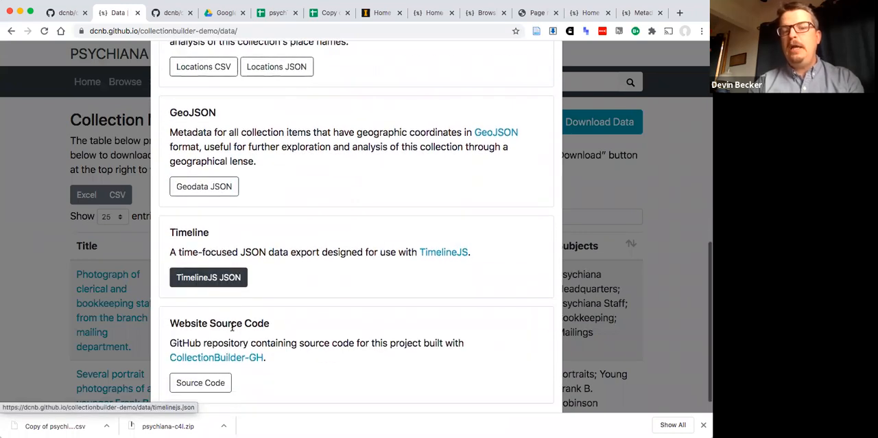
{"action": "scroll", "coordinate": [232, 326], "scroll_direction": "up", "scroll_amount": 10}
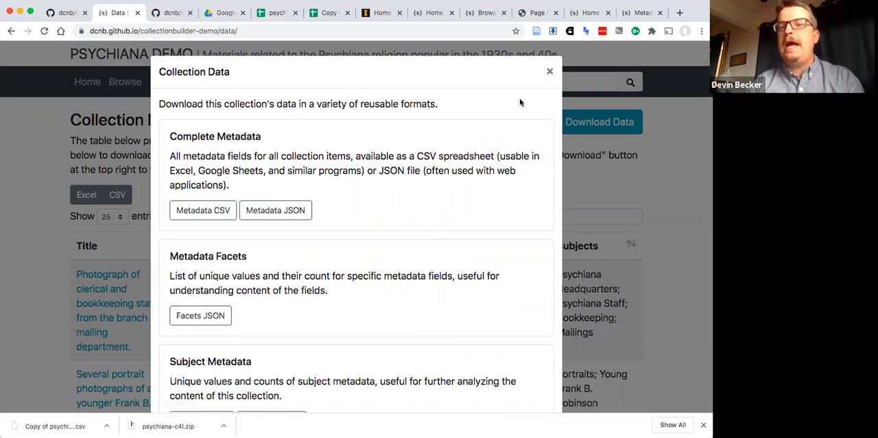
{"action": "left_click", "coordinate": [549, 72]}
- View the site's About page and examine its collection description and the example includes for images, PDFs, videos and cards
{"action": "left_click", "coordinate": [358, 83]}
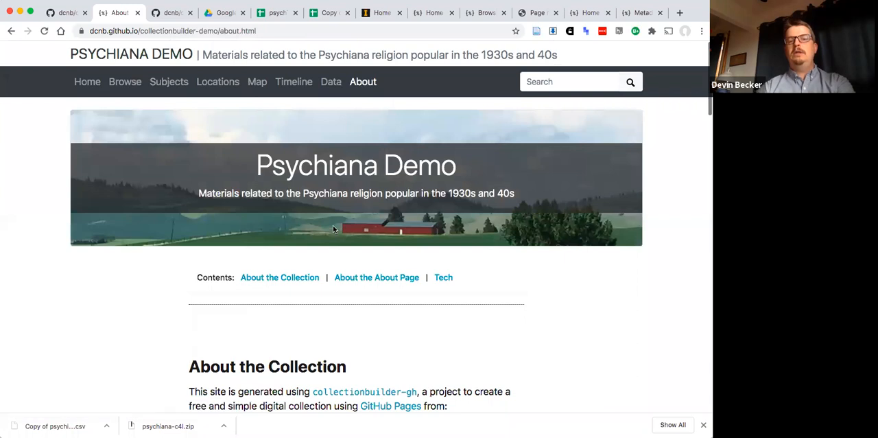
{"action": "scroll", "coordinate": [333, 229], "scroll_direction": "down", "scroll_amount": 2}
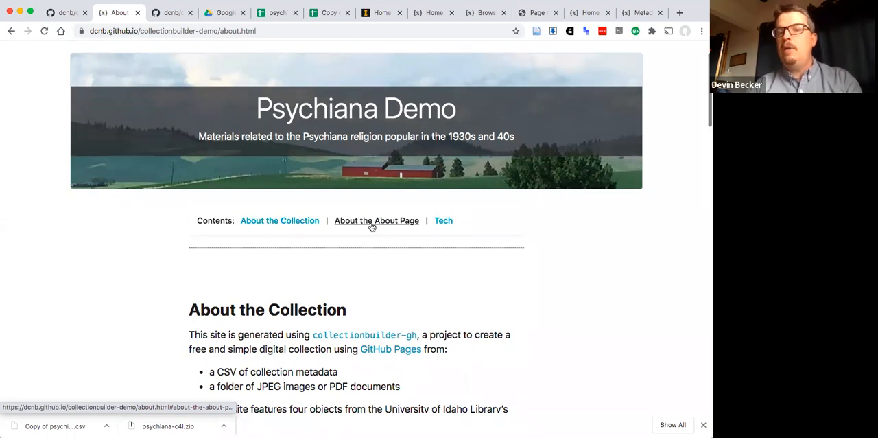
{"action": "scroll", "coordinate": [371, 226], "scroll_direction": "down", "scroll_amount": 15}
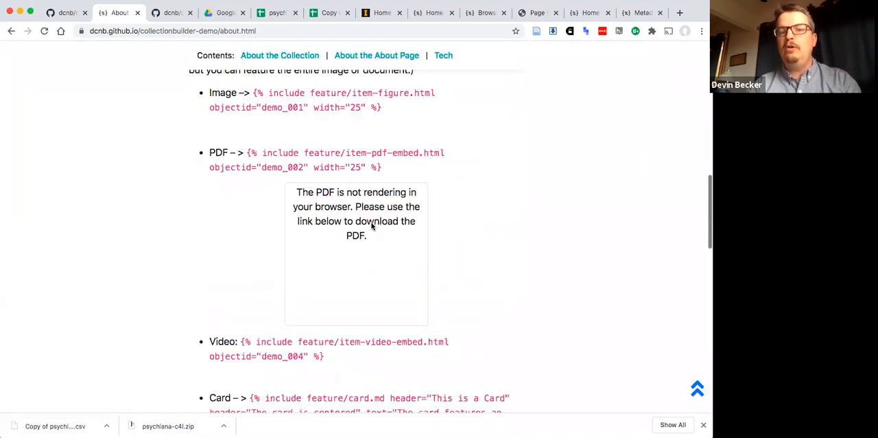
{"action": "scroll", "coordinate": [371, 227], "scroll_direction": "down", "scroll_amount": 4}
{"action": "scroll", "coordinate": [371, 227], "scroll_direction": "up", "scroll_amount": 20}
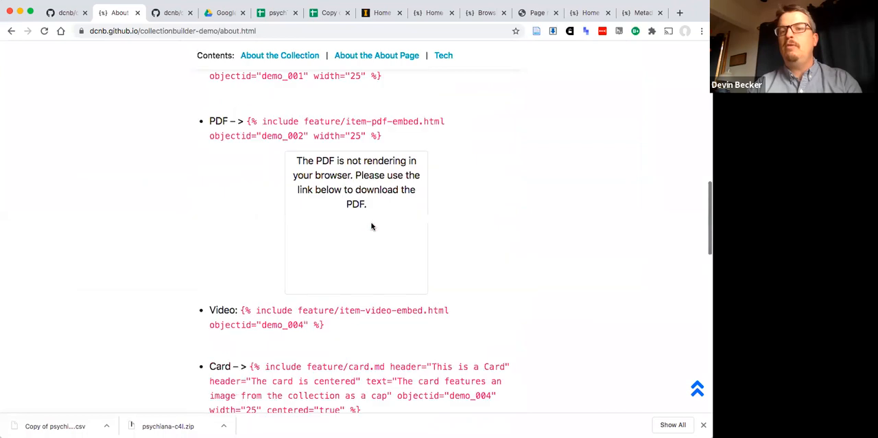